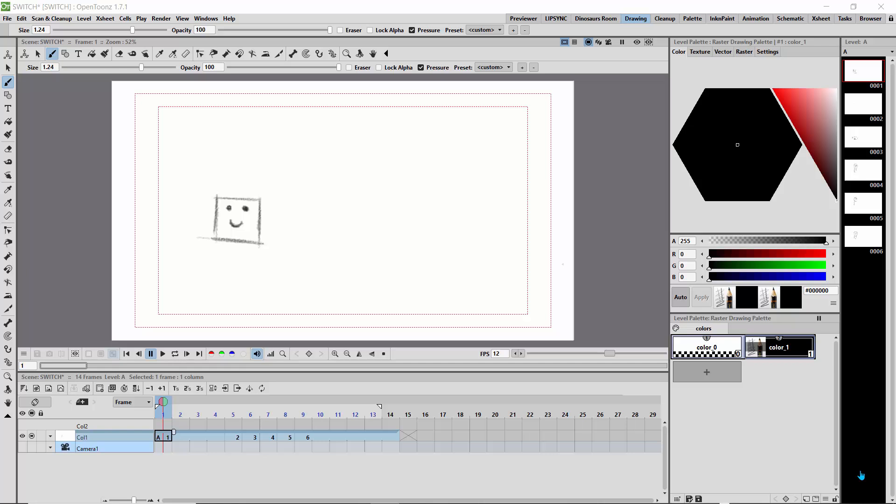
# Rename the Col1 column as drawing.
pyautogui.doubleClick(92, 437)
pyautogui.write('drawing')
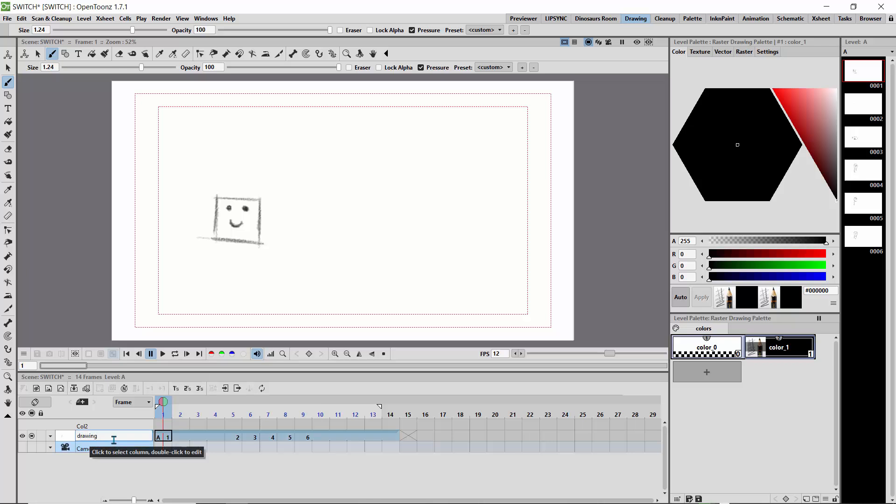
pyautogui.press('Return')
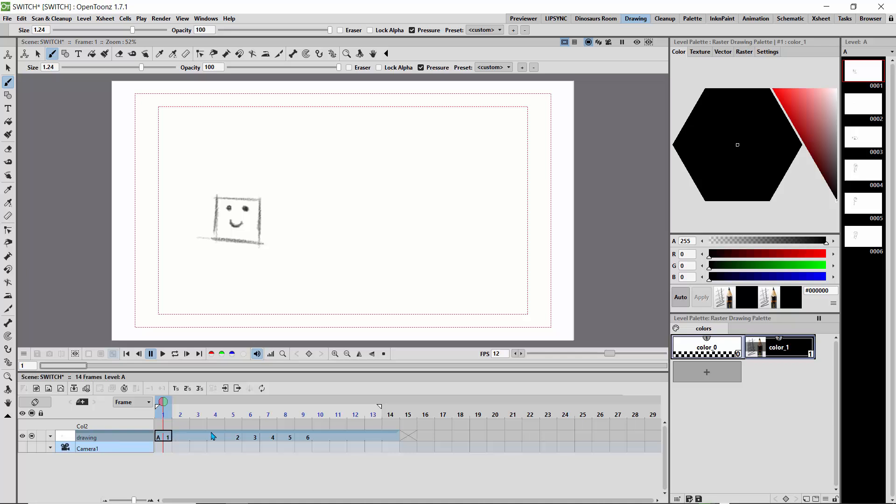
# Open the Convert-to-Vector settings for frames 1 to 13 of the drawing column with the preview turned on.
pyautogui.click(164, 441)
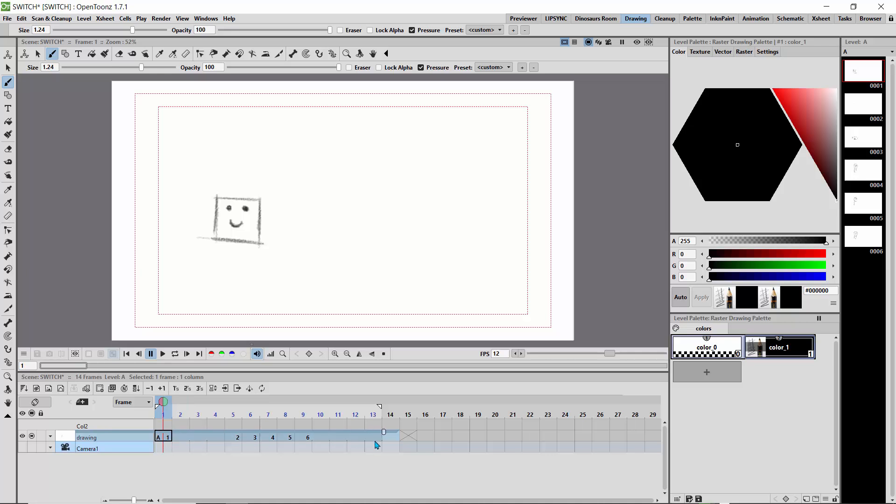
pyautogui.moveTo(375, 442); pyautogui.dragTo(372, 442)
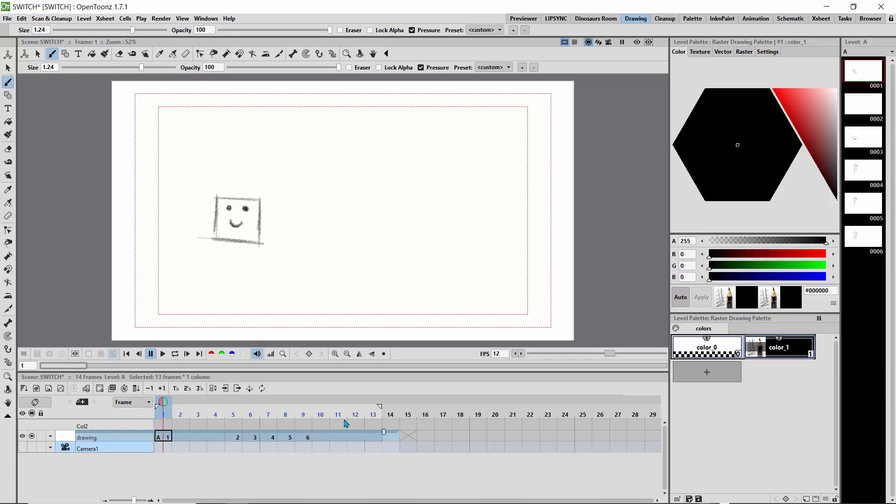
pyautogui.click(84, 18)
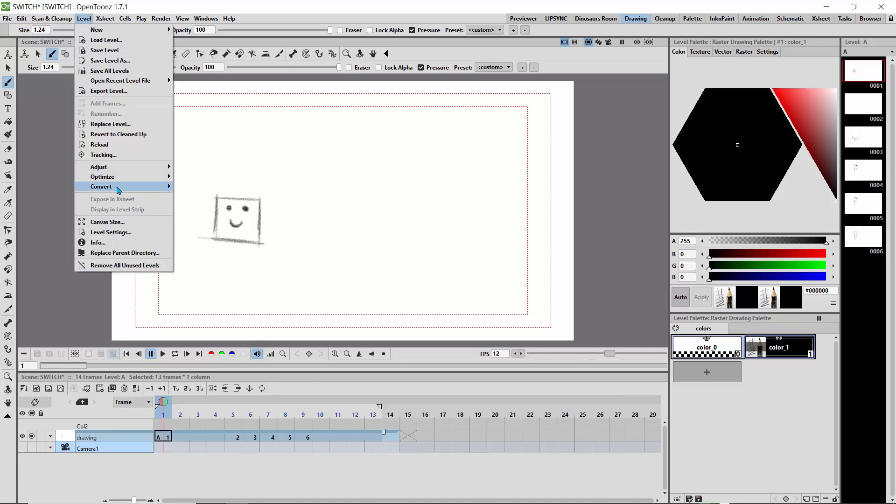
pyautogui.moveTo(118, 188)
pyautogui.click(198, 187)
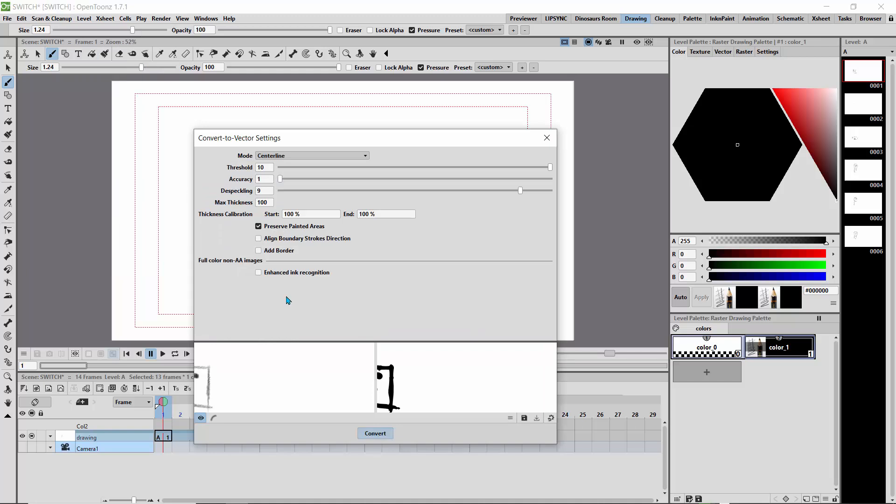
pyautogui.click(201, 418)
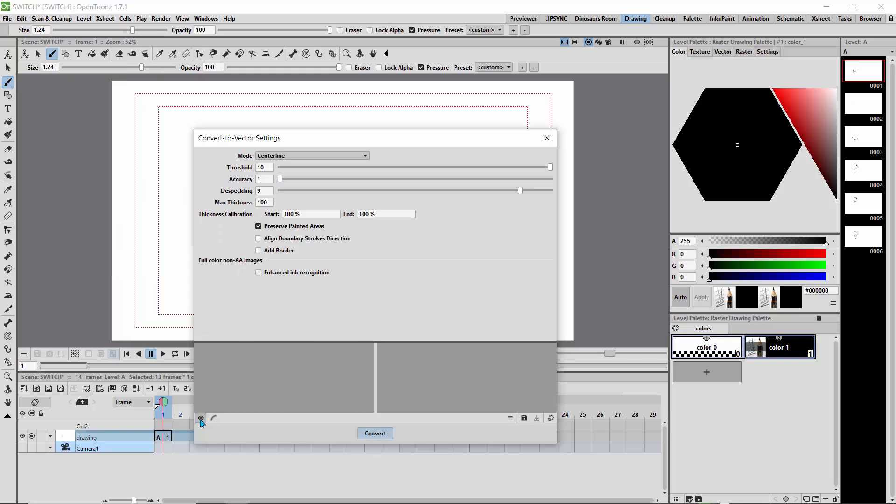
pyautogui.click(200, 418)
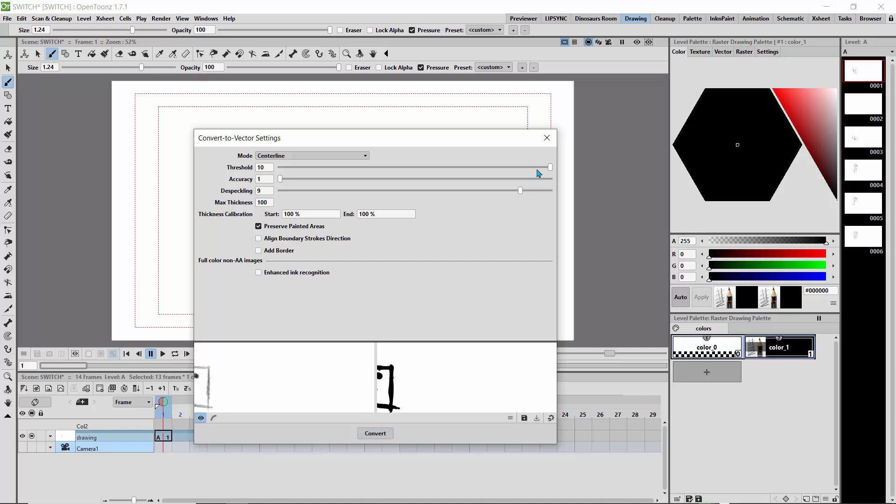
# Adjust the threshold, accuracy and despeckling, and convert the selected frames to vector in Centerline mode.
pyautogui.click(448, 168)
pyautogui.moveTo(280, 179); pyautogui.dragTo(340, 191)
pyautogui.moveTo(343, 193); pyautogui.dragTo(371, 192)
pyautogui.moveTo(371, 192); pyautogui.dragTo(490, 168)
pyautogui.click(375, 433)
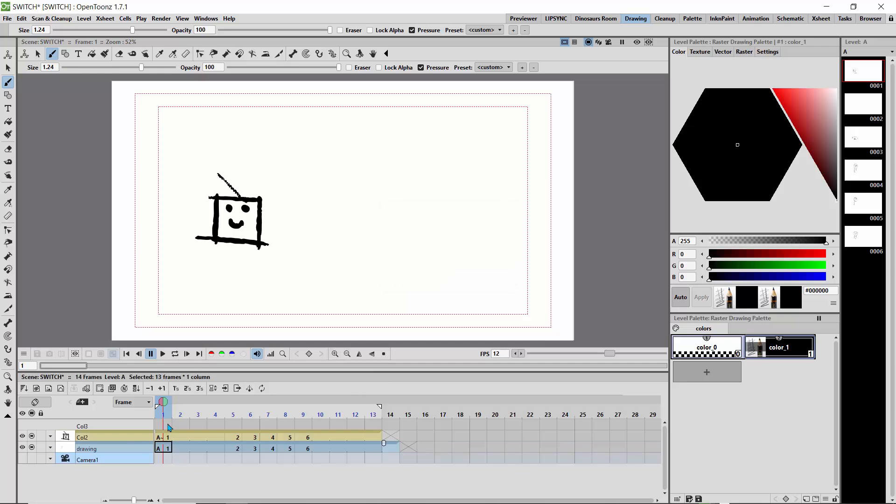
# Delete the Col2 column that holds the converted vector drawings.
pyautogui.moveTo(177, 407)
pyautogui.mouseDown()
pyautogui.moveTo(295, 416)
pyautogui.moveTo(163, 414)
pyautogui.mouseUp()
pyautogui.click(95, 439)
pyautogui.press('Delete')
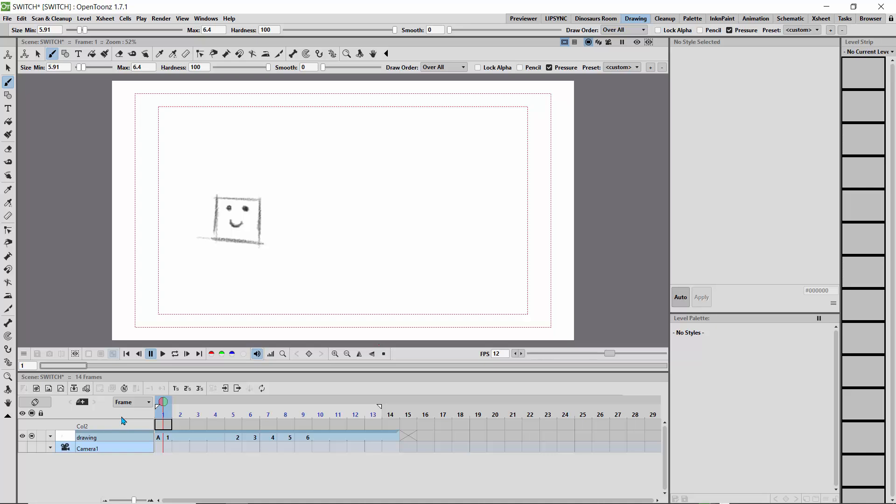
# Create a new Toonz Vector Level named C with one frame above the drawing column.
pyautogui.click(96, 437)
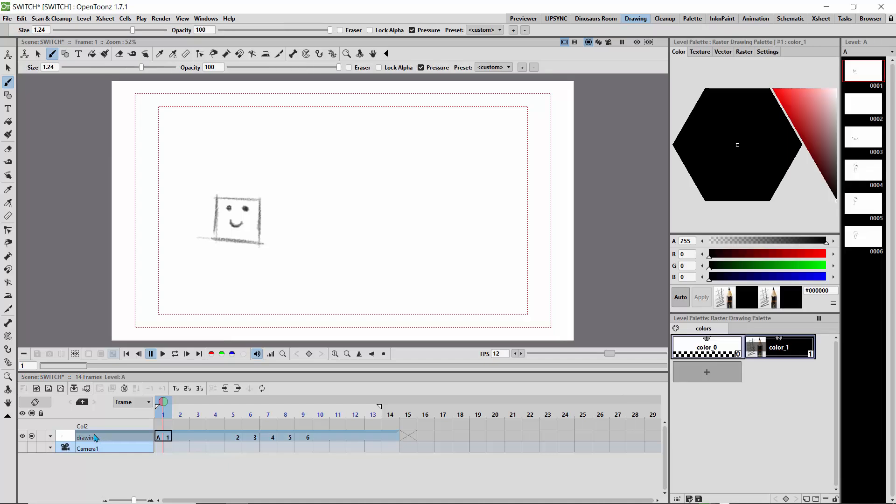
pyautogui.click(84, 18)
pyautogui.moveTo(98, 30)
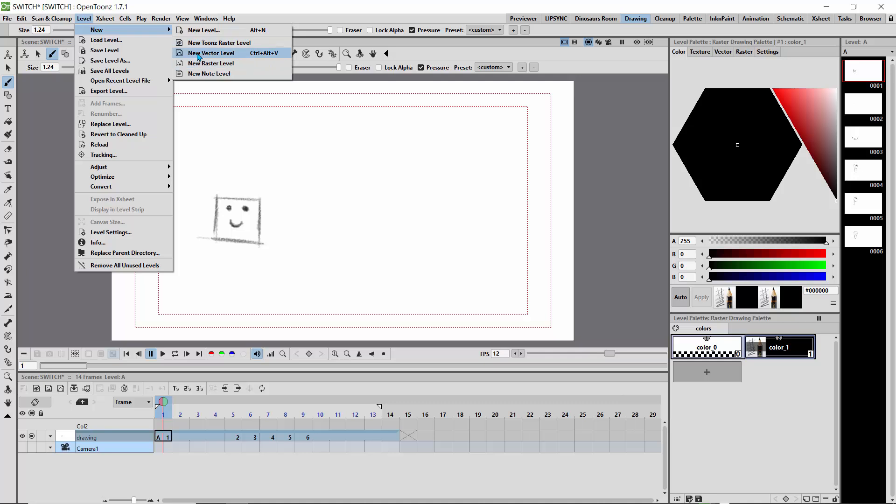
pyautogui.click(198, 56)
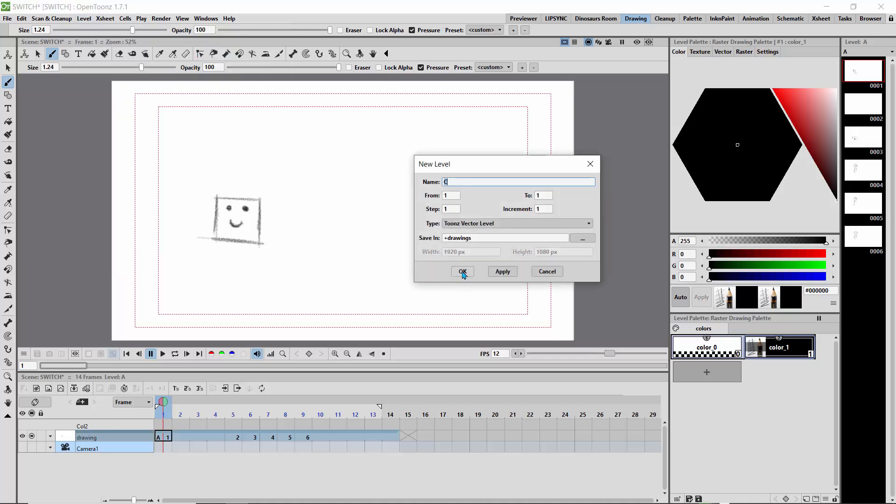
pyautogui.click(462, 272)
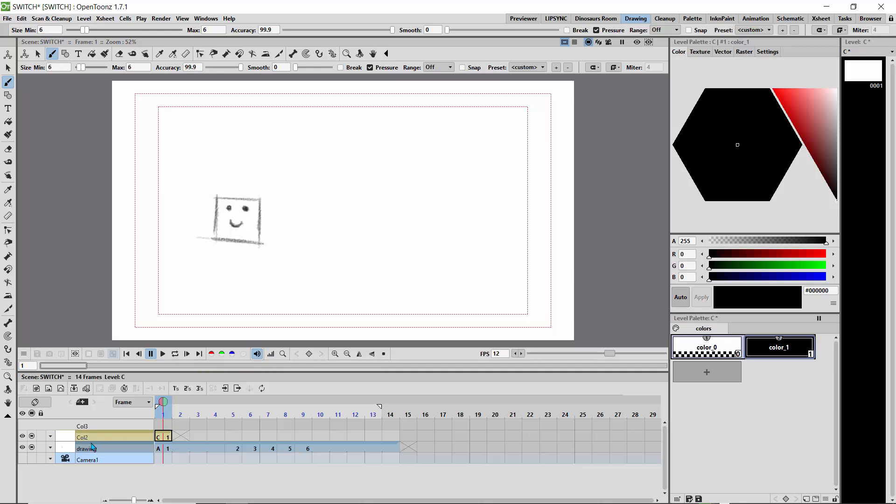
# Rename the new vector level's column as v_Drawing.
pyautogui.doubleClick(125, 437)
pyautogui.click(125, 439)
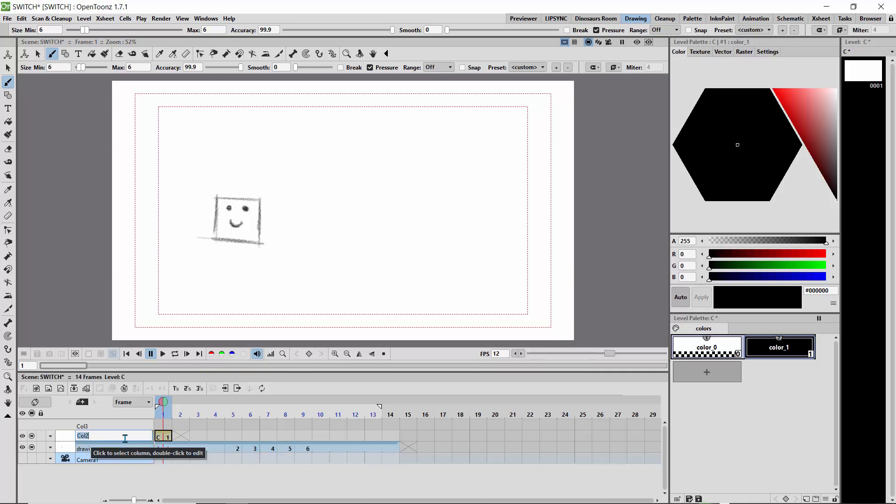
pyautogui.write('V')
pyautogui.press('Return')
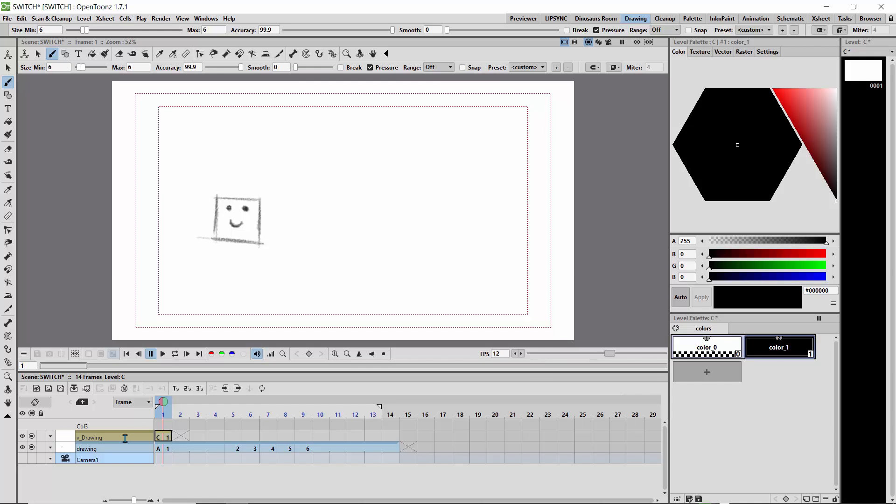
# Compare the v_Drawing and drawing columns, and lock the drawing column.
pyautogui.click(156, 448)
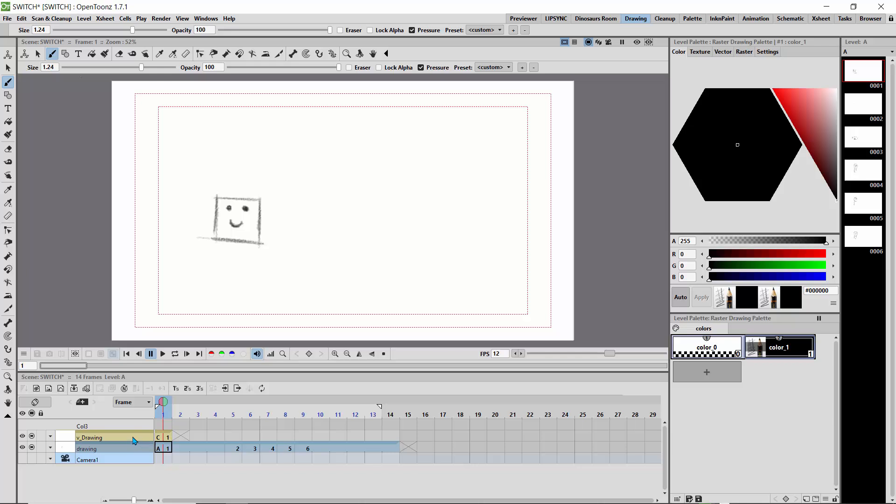
pyautogui.click(135, 441)
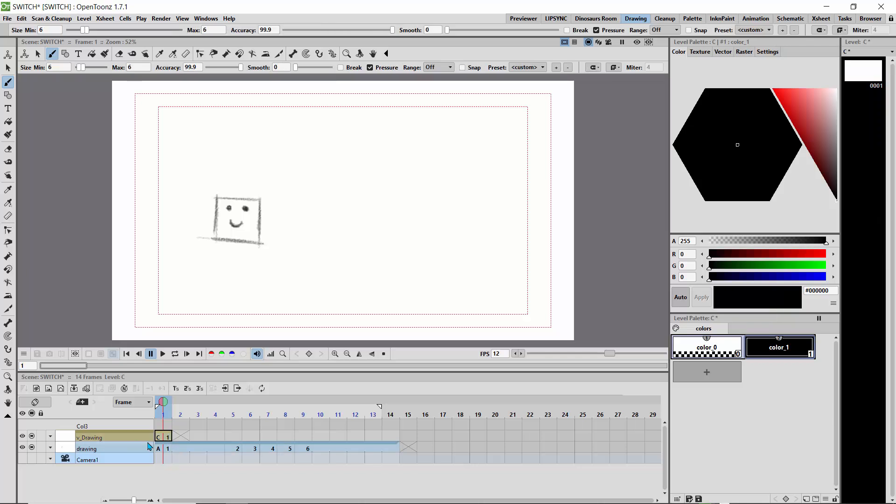
pyautogui.click(133, 448)
pyautogui.click(129, 439)
pyautogui.click(129, 450)
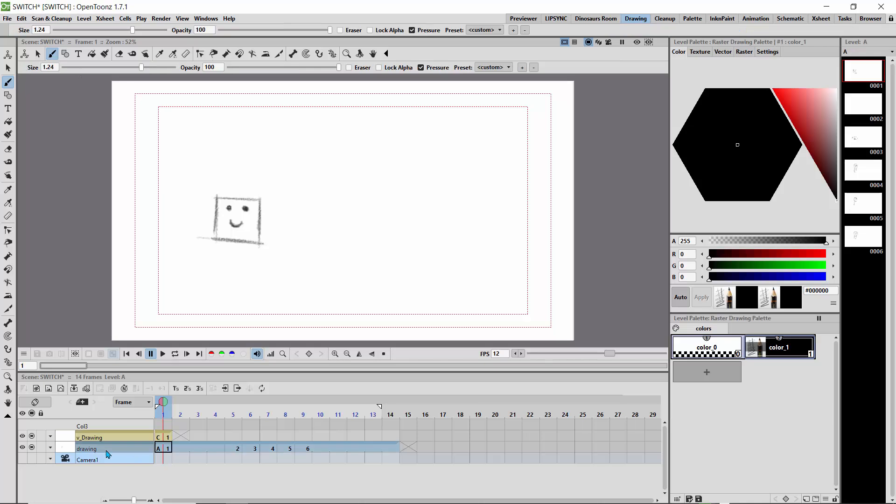
pyautogui.click(40, 447)
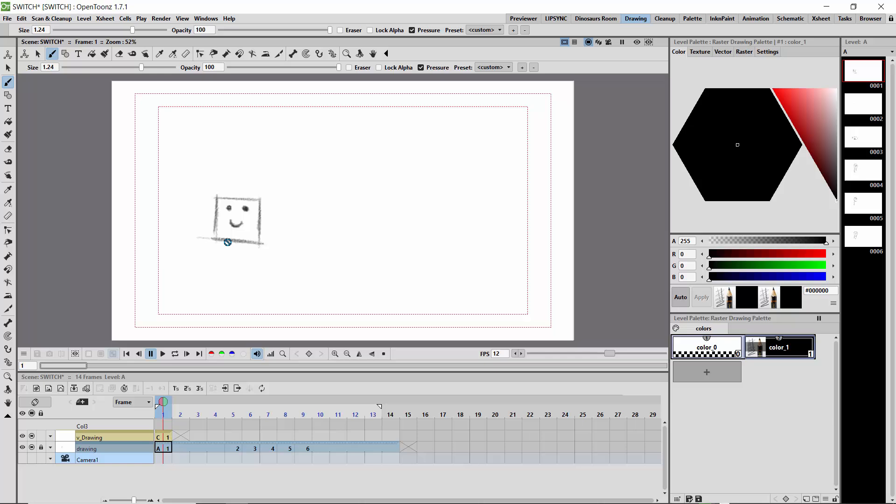
# Trace the square smiley face in black color_1 over the sketch in frame 1 of v_Drawing.
pyautogui.click(164, 439)
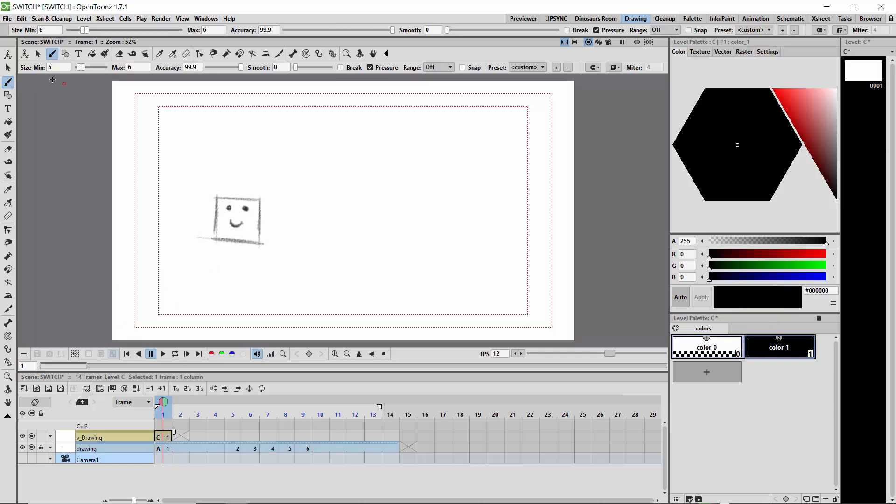
pyautogui.click(765, 357)
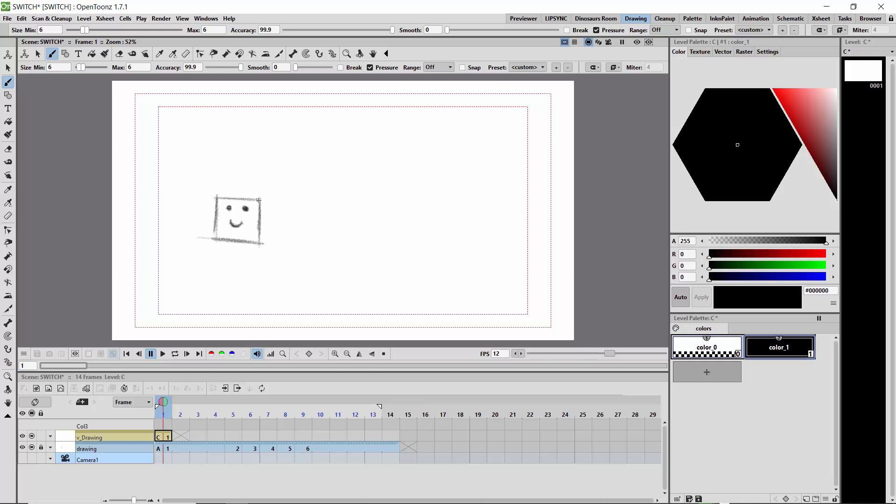
pyautogui.moveTo(261, 200)
pyautogui.mouseDown()
pyautogui.moveTo(216, 198)
pyautogui.moveTo(217, 236)
pyautogui.moveTo(262, 243)
pyautogui.moveTo(261, 200)
pyautogui.mouseUp()
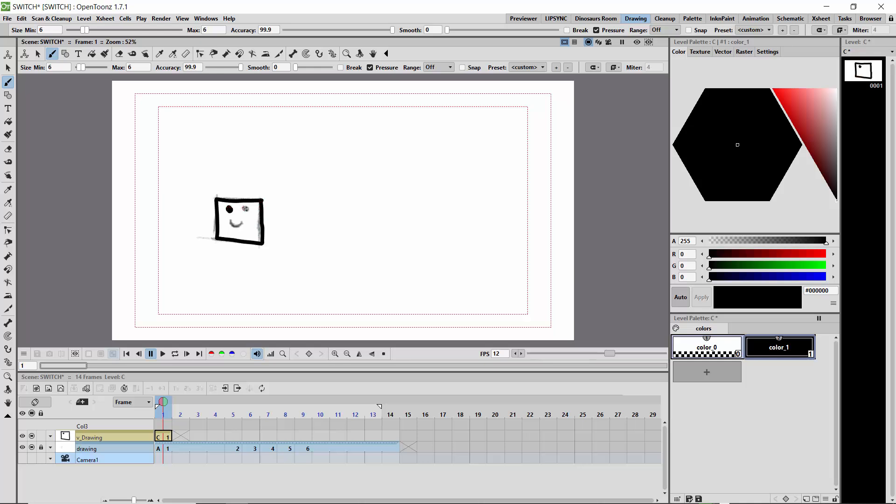
pyautogui.moveTo(230, 223); pyautogui.dragTo(243, 217)
# Review the sketched animation by scrubbing and looping the playback, and return to frame 5.
pyautogui.moveTo(164, 405); pyautogui.dragTo(234, 413)
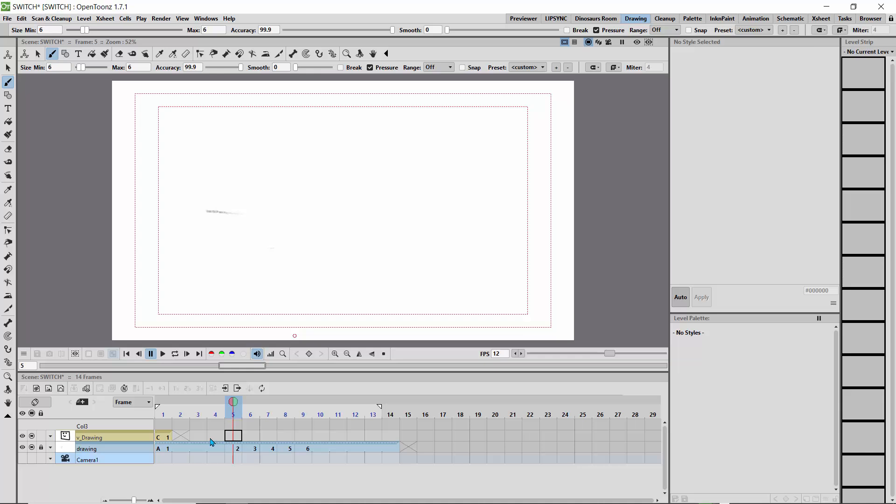
pyautogui.click(235, 451)
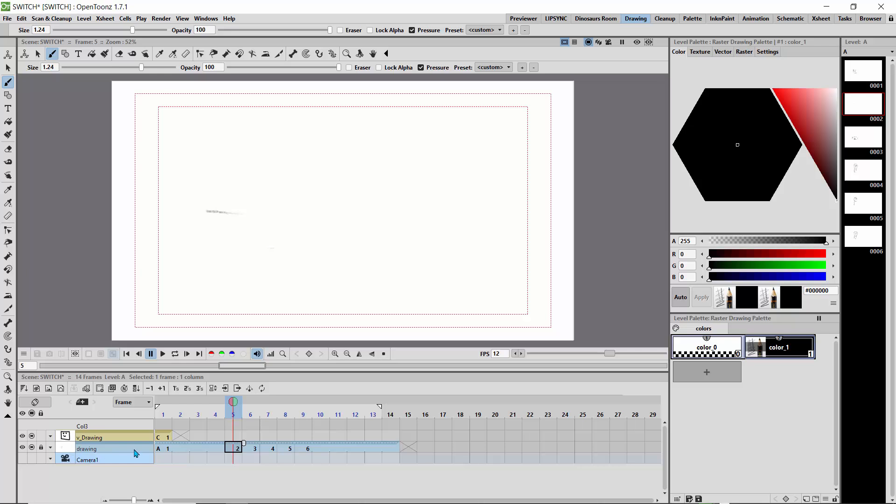
pyautogui.moveTo(251, 410)
pyautogui.mouseDown()
pyautogui.moveTo(294, 411)
pyautogui.moveTo(233, 415)
pyautogui.moveTo(320, 415)
pyautogui.moveTo(160, 422)
pyautogui.moveTo(233, 427)
pyautogui.moveTo(161, 414)
pyautogui.moveTo(285, 420)
pyautogui.moveTo(172, 417)
pyautogui.mouseUp()
pyautogui.click(175, 354)
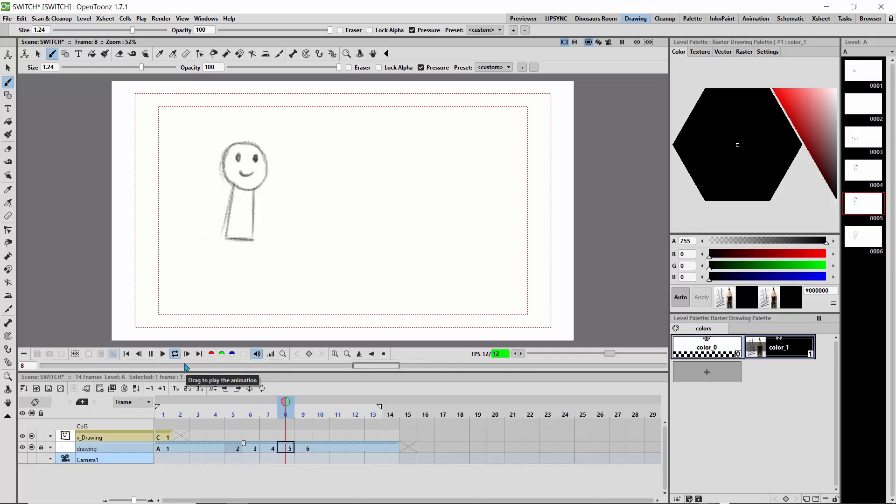
pyautogui.click(175, 358)
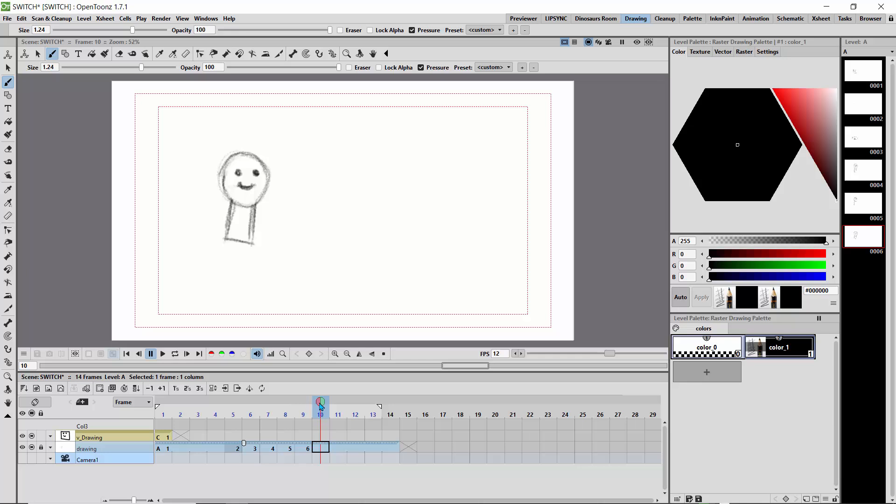
pyautogui.moveTo(320, 405)
pyautogui.mouseDown()
pyautogui.moveTo(232, 413)
pyautogui.moveTo(276, 418)
pyautogui.mouseUp()
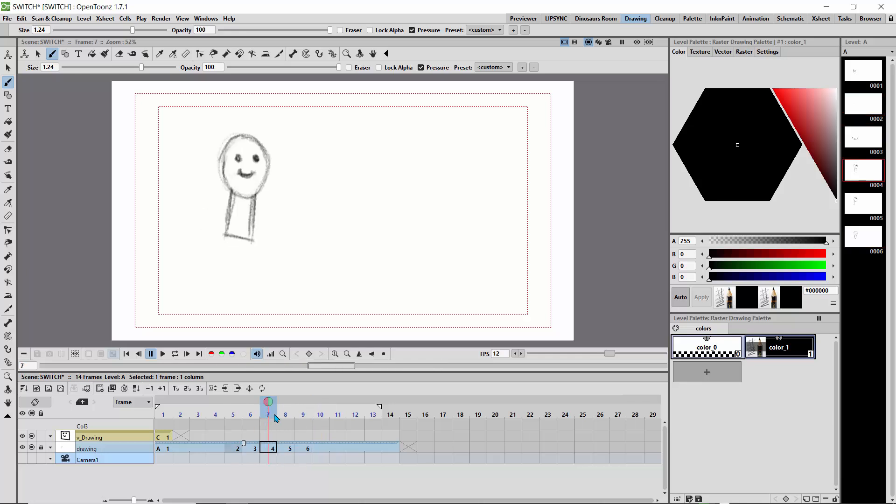
pyautogui.click(234, 418)
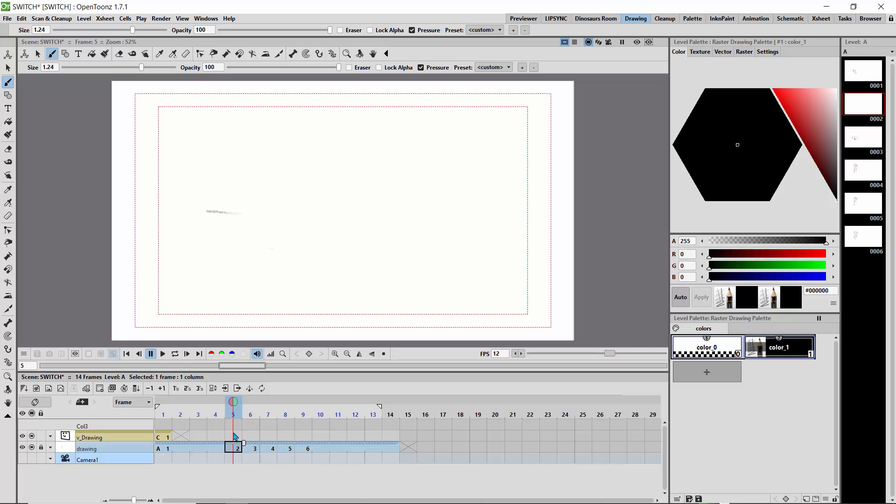
# Enable onion skin for frames 4 and 6 around frame 5, unlock the drawing column, and compare both columns.
pyautogui.click(234, 437)
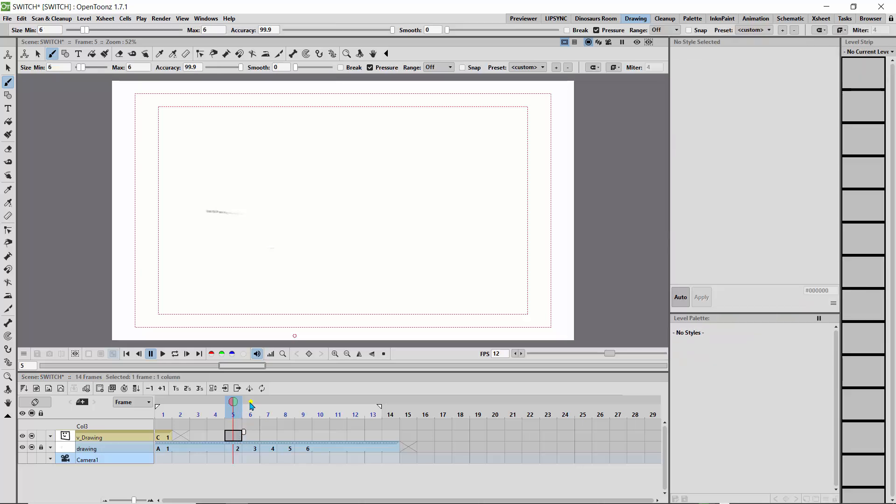
pyautogui.click(216, 402)
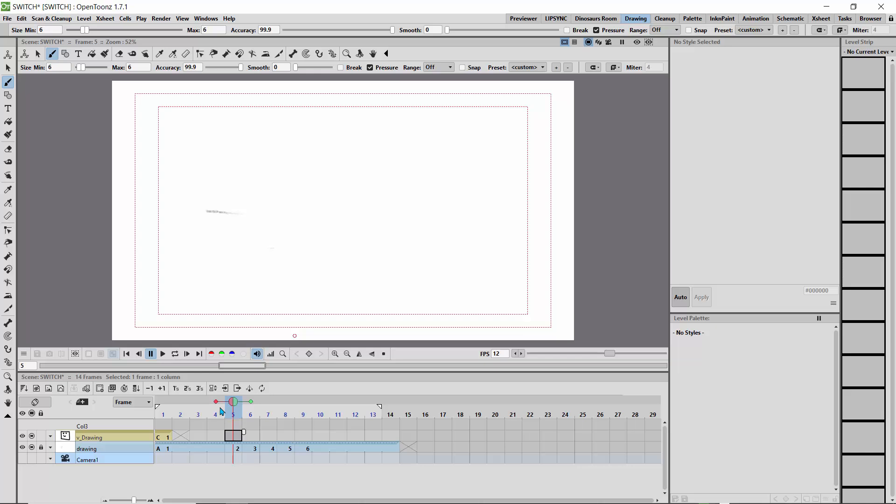
pyautogui.click(42, 450)
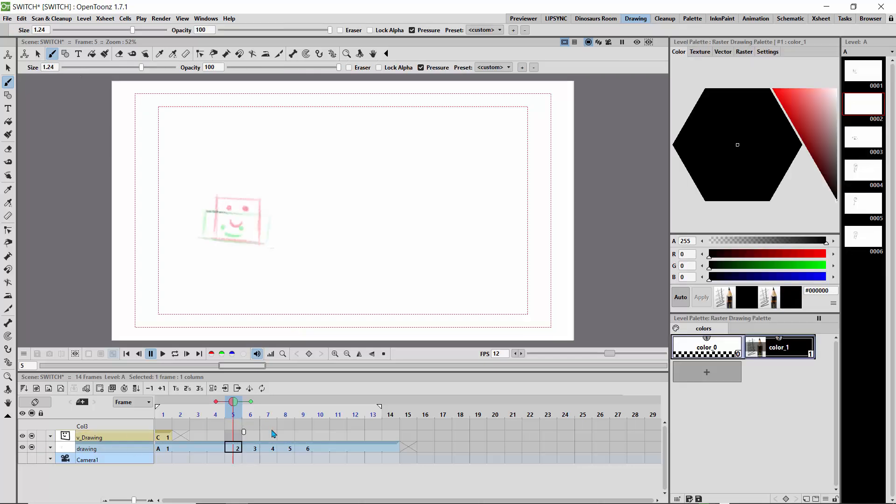
pyautogui.click(233, 437)
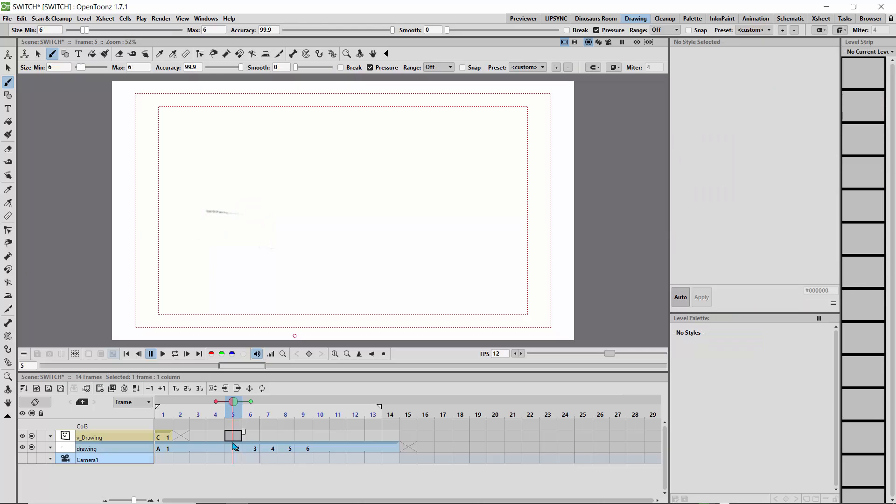
pyautogui.click(235, 448)
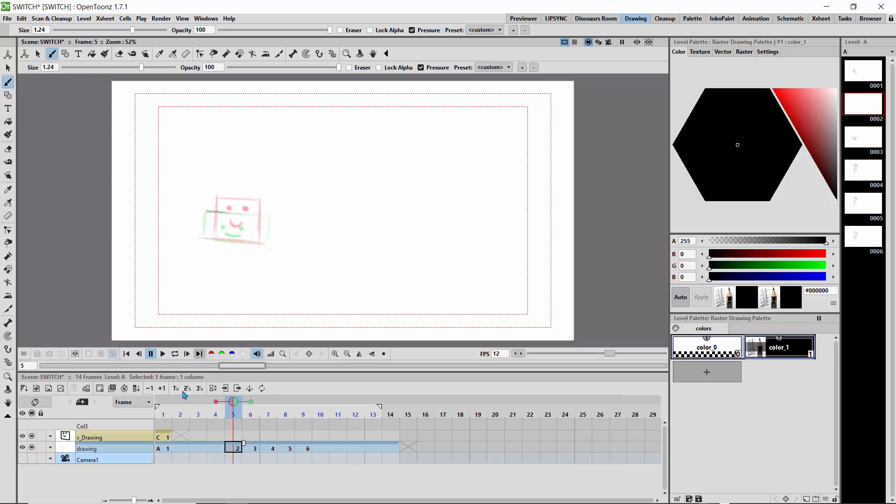
# Set frame 1 as a fixed onion skin reference for frame 5 of v_Drawing.
pyautogui.click(232, 437)
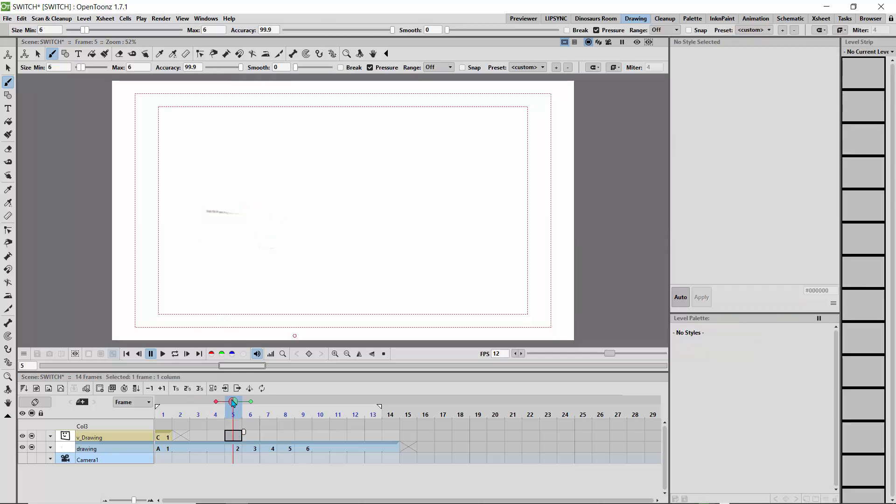
pyautogui.moveTo(234, 404)
pyautogui.mouseDown()
pyautogui.moveTo(168, 407)
pyautogui.moveTo(233, 411)
pyautogui.mouseUp()
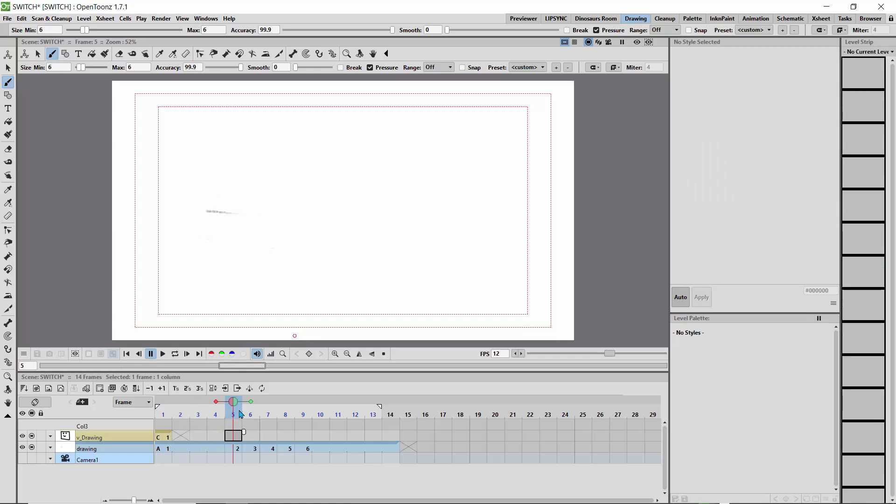
pyautogui.click(163, 400)
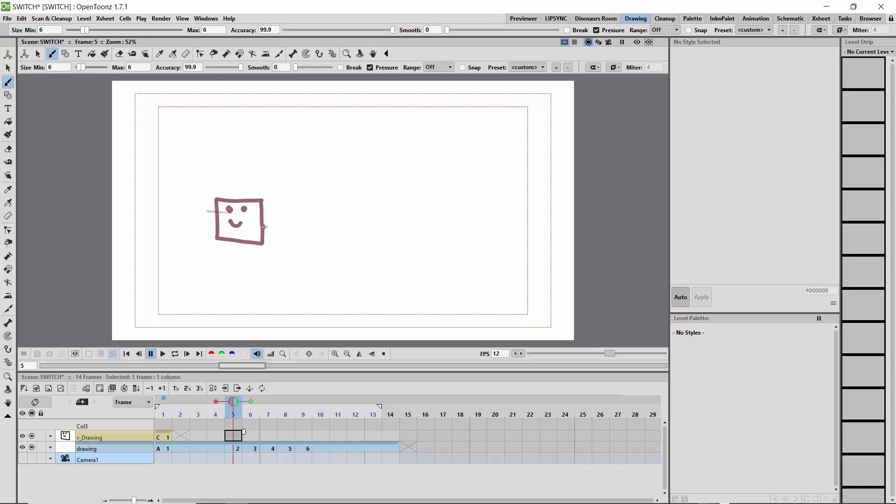
# Draw the flattened rectangle with eyes and a smile in frame 5 of v_Drawing, using the onion-skinned square as reference.
pyautogui.moveTo(272, 226)
pyautogui.mouseDown()
pyautogui.moveTo(209, 221)
pyautogui.moveTo(209, 240)
pyautogui.moveTo(249, 241)
pyautogui.moveTo(276, 236)
pyautogui.moveTo(274, 227)
pyautogui.mouseUp()
pyautogui.click(230, 228)
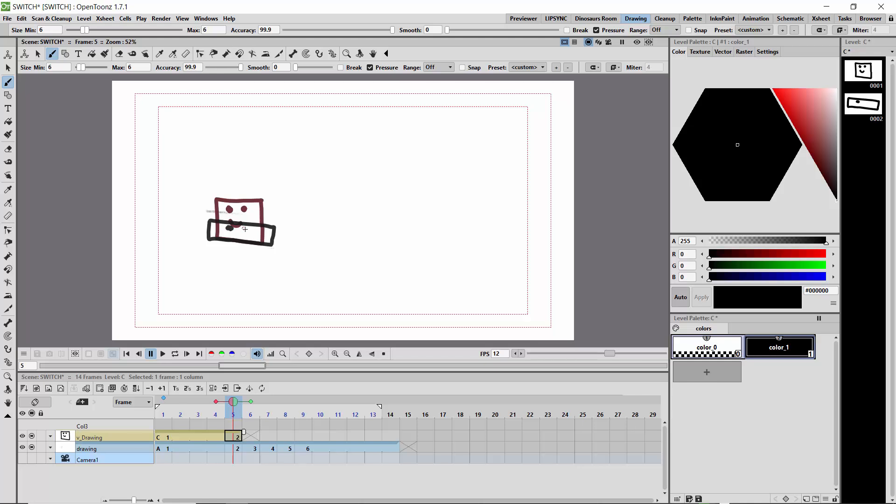
pyautogui.click(245, 228)
pyautogui.moveTo(243, 235); pyautogui.dragTo(245, 236)
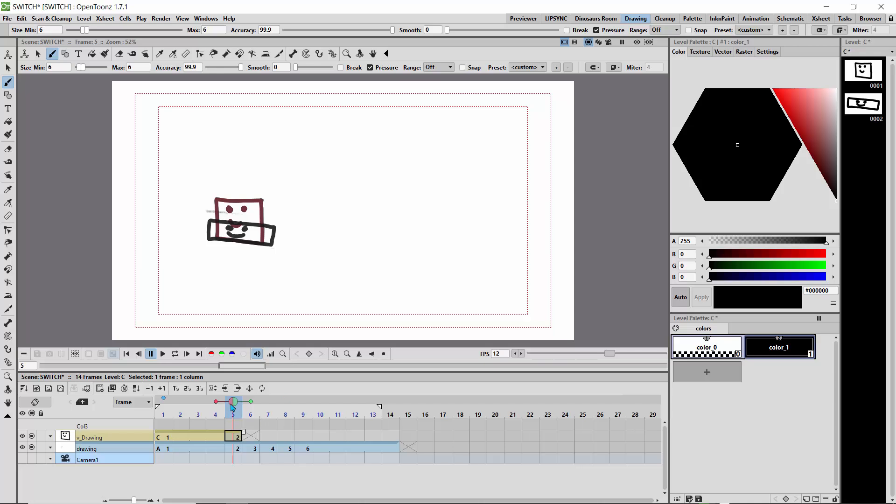
# Draw the half-squashed rectangle with its eyes and smile over the sketch in frame 6 of v_Drawing.
pyautogui.moveTo(239, 403); pyautogui.dragTo(245, 403)
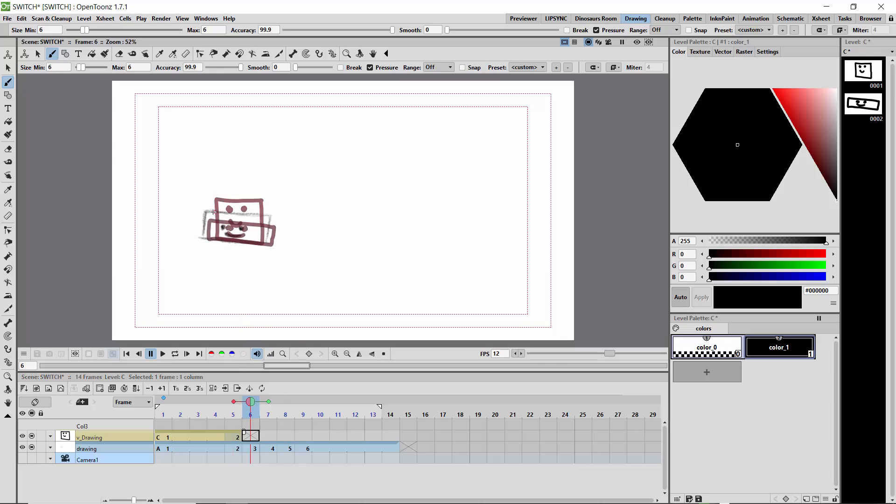
pyautogui.moveTo(213, 211)
pyautogui.mouseDown()
pyautogui.moveTo(267, 214)
pyautogui.moveTo(266, 244)
pyautogui.moveTo(214, 239)
pyautogui.moveTo(219, 212)
pyautogui.mouseUp()
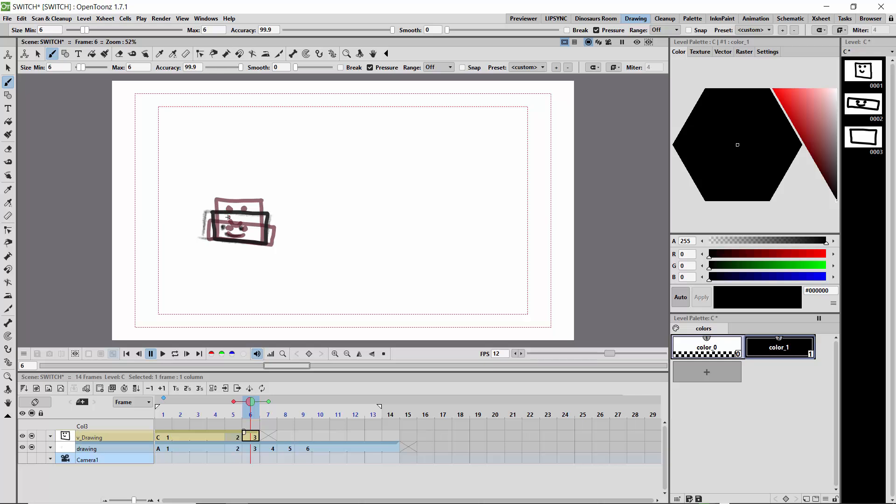
pyautogui.click(228, 217)
pyautogui.moveTo(242, 223); pyautogui.dragTo(245, 227)
# Go to frame 7 and remove the onion skins of frames 6 and 8, keeping the fixed frame 1 reference.
pyautogui.click(264, 415)
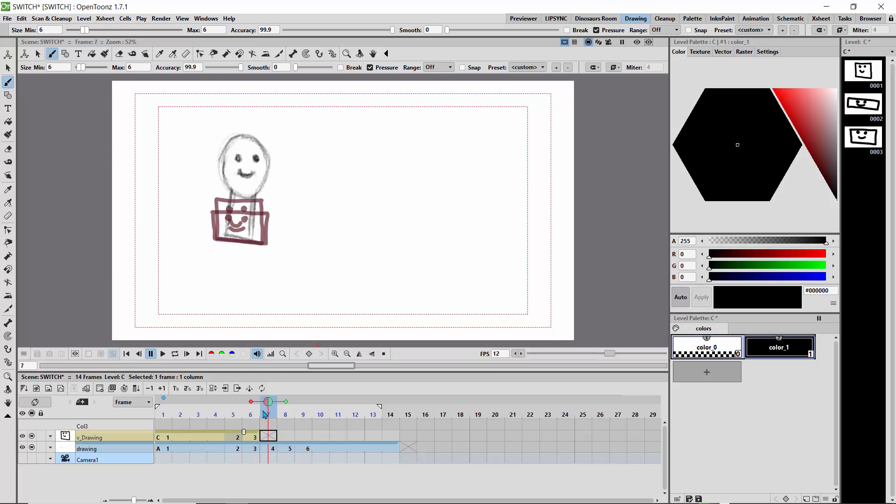
pyautogui.click(250, 401)
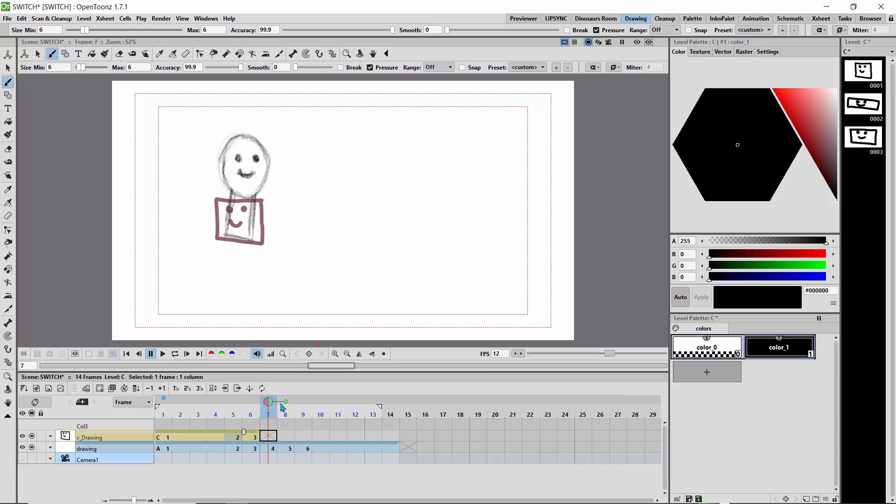
pyautogui.click(285, 401)
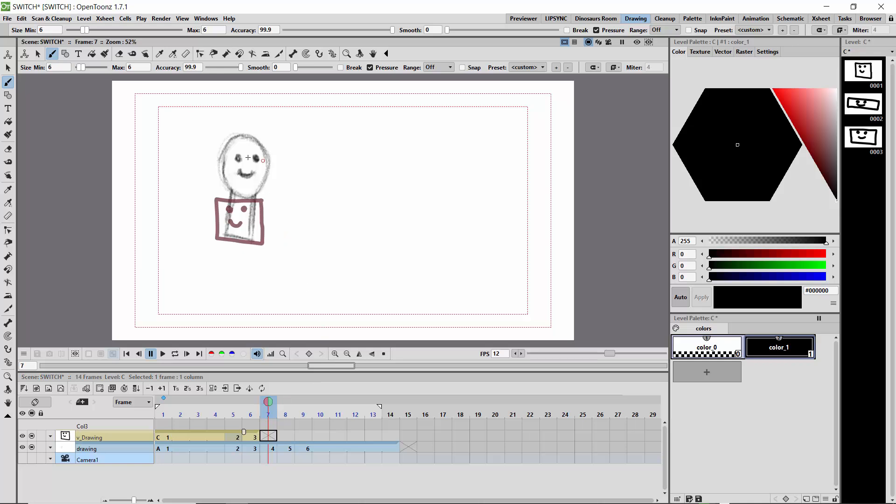
# Trace the oval head, the narrow body below it, and the eyes and smile in frame 7 of v_Drawing.
pyautogui.moveTo(261, 143)
pyautogui.mouseDown()
pyautogui.moveTo(233, 139)
pyautogui.moveTo(220, 151)
pyautogui.moveTo(223, 186)
pyautogui.moveTo(259, 195)
pyautogui.moveTo(262, 142)
pyautogui.mouseUp()
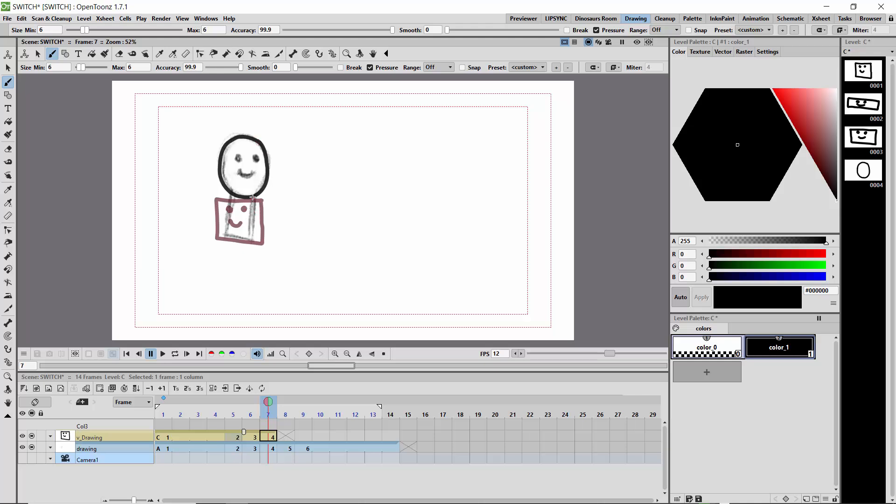
pyautogui.moveTo(253, 197)
pyautogui.mouseDown()
pyautogui.moveTo(255, 244)
pyautogui.moveTo(229, 243)
pyautogui.moveTo(222, 234)
pyautogui.moveTo(234, 192)
pyautogui.mouseUp()
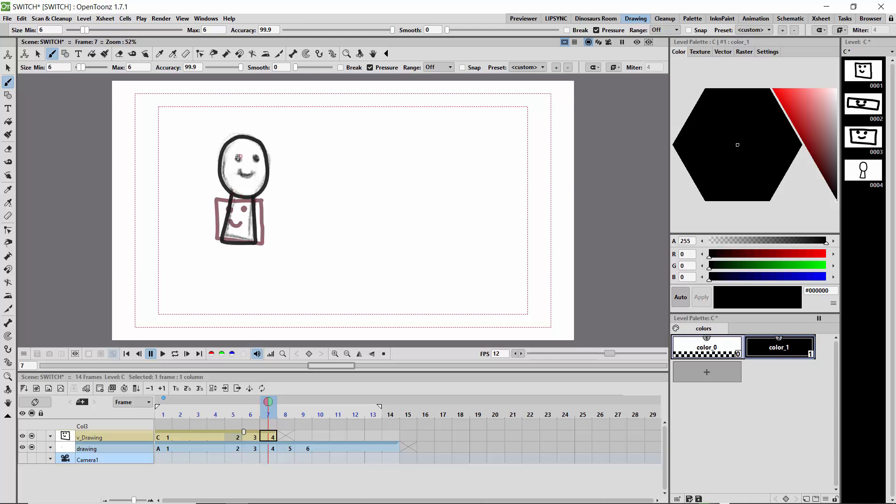
pyautogui.moveTo(242, 158)
pyautogui.mouseDown()
pyautogui.moveTo(251, 175)
pyautogui.moveTo(238, 170)
pyautogui.mouseUp()
pyautogui.click(256, 158)
# Turn neighbouring onion skins back on for frame 8 and trace its rounder head, tapered body and eyes in v_Drawing.
pyautogui.moveTo(268, 404)
pyautogui.mouseDown()
pyautogui.moveTo(304, 415)
pyautogui.moveTo(269, 410)
pyautogui.moveTo(285, 407)
pyautogui.mouseUp()
pyautogui.click(269, 401)
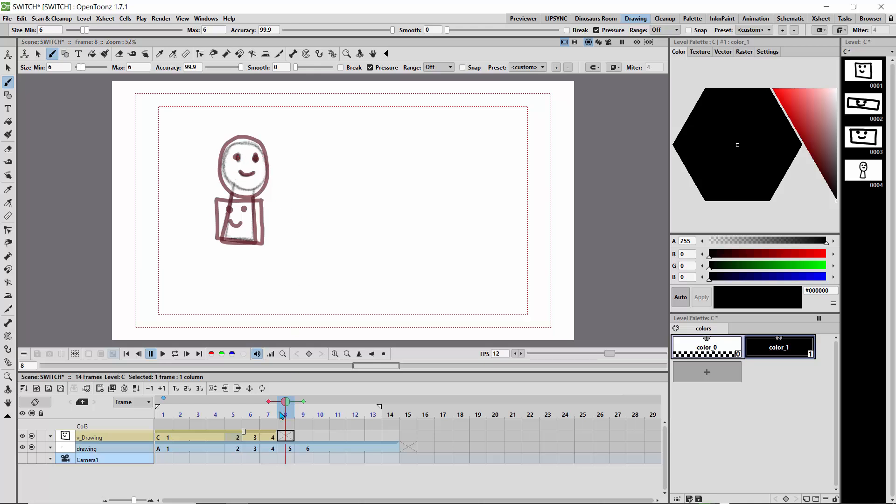
pyautogui.moveTo(285, 403)
pyautogui.mouseDown()
pyautogui.moveTo(274, 407)
pyautogui.moveTo(285, 406)
pyautogui.mouseUp()
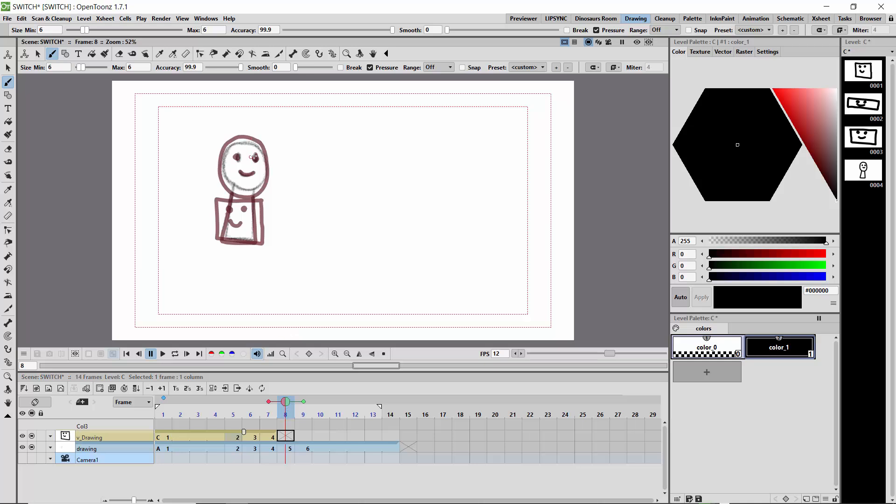
pyautogui.moveTo(262, 154)
pyautogui.mouseDown()
pyautogui.moveTo(228, 148)
pyautogui.moveTo(222, 179)
pyautogui.moveTo(254, 195)
pyautogui.moveTo(267, 180)
pyautogui.moveTo(263, 150)
pyautogui.mouseUp()
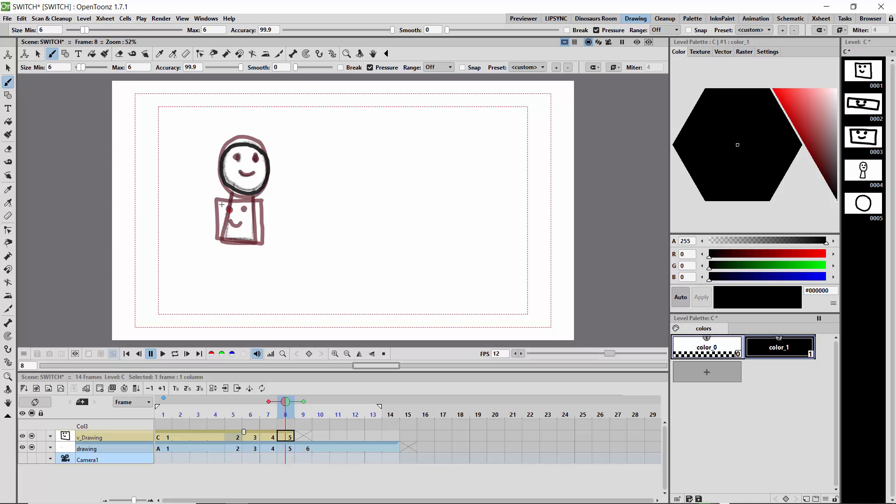
pyautogui.moveTo(234, 188)
pyautogui.mouseDown()
pyautogui.moveTo(221, 239)
pyautogui.moveTo(256, 237)
pyautogui.moveTo(255, 186)
pyautogui.mouseUp()
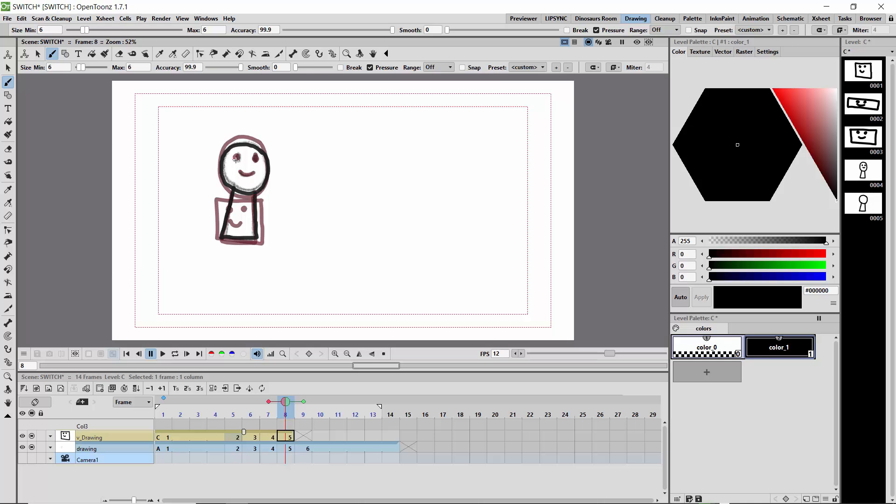
pyautogui.click(237, 160)
pyautogui.moveTo(255, 162); pyautogui.dragTo(262, 161)
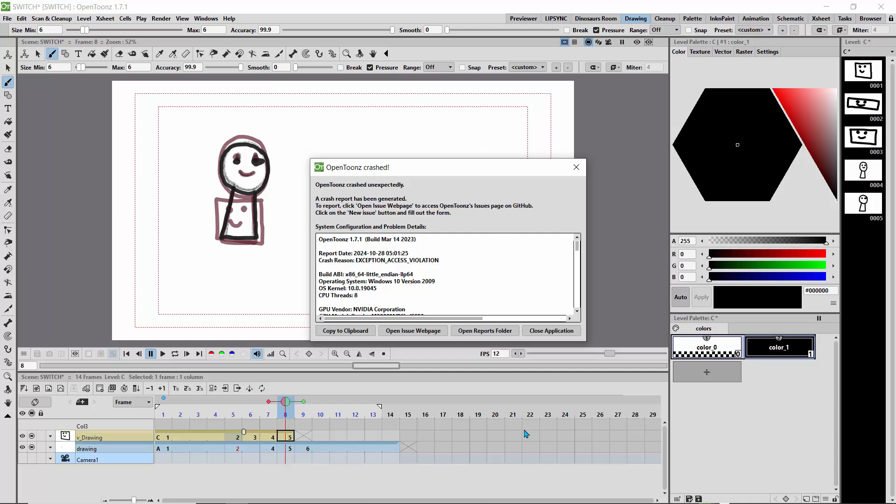
# Close the crashed OpenToonz, relaunch it, reopen the recent SWITCH scene, and scrub through the sketch frames back to frame 1.
pyautogui.click(547, 332)
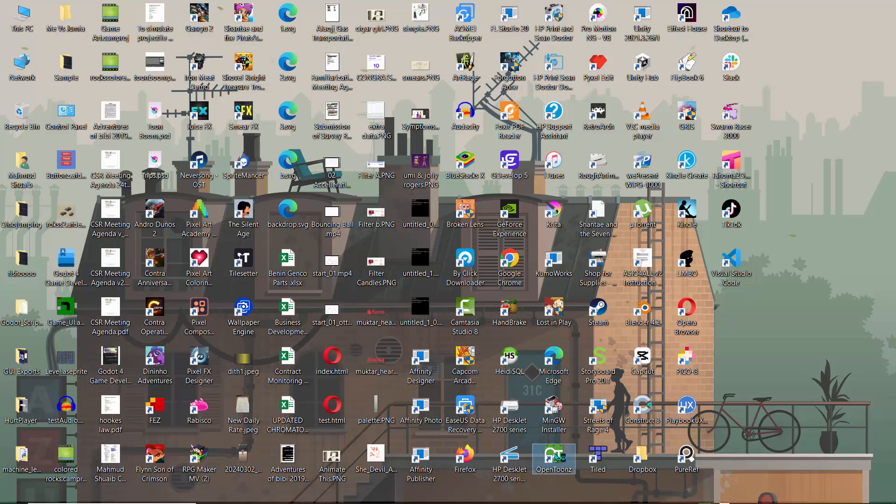
pyautogui.doubleClick(557, 460)
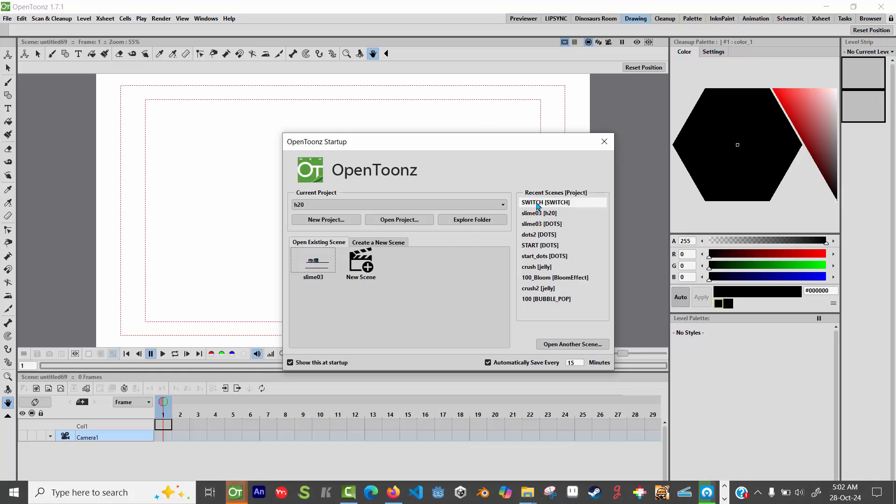
pyautogui.click(532, 202)
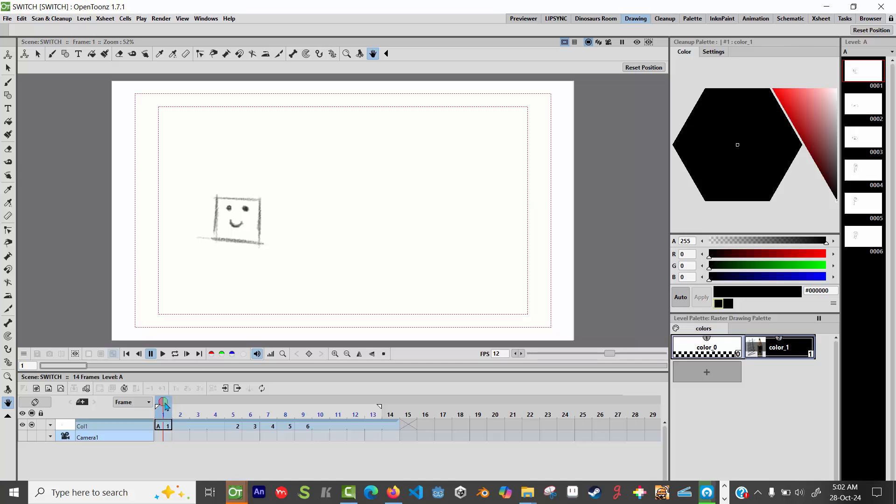
pyautogui.click(219, 405)
pyautogui.moveTo(295, 409)
pyautogui.mouseDown()
pyautogui.moveTo(230, 406)
pyautogui.moveTo(320, 407)
pyautogui.moveTo(160, 407)
pyautogui.mouseUp()
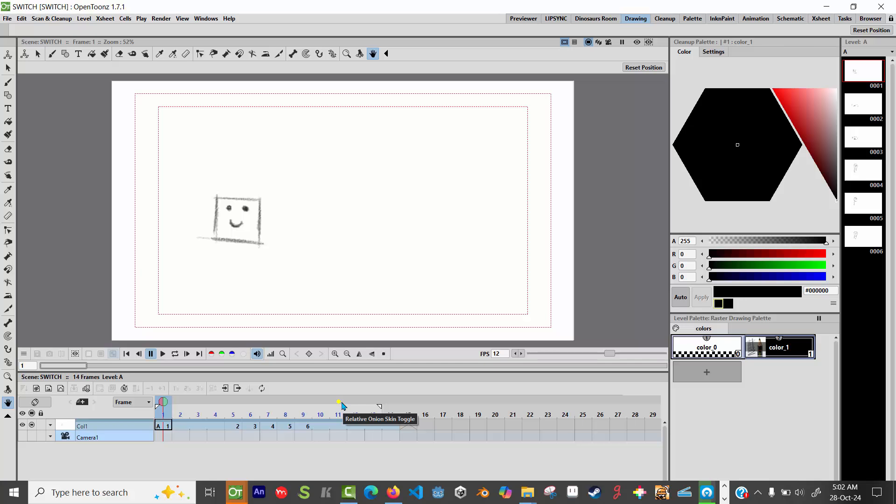
# Rename the rough sketch column Col1 to "drawing".
pyautogui.doubleClick(86, 426)
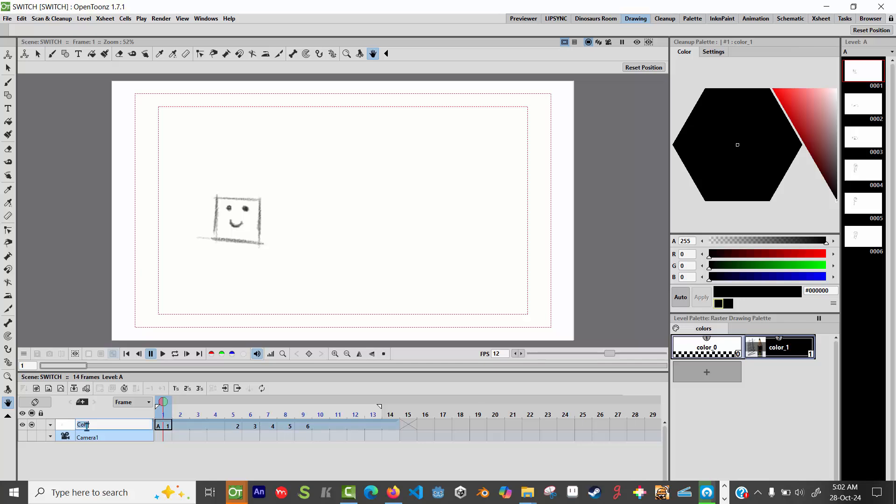
pyautogui.write('drawing')
pyautogui.press('Return')
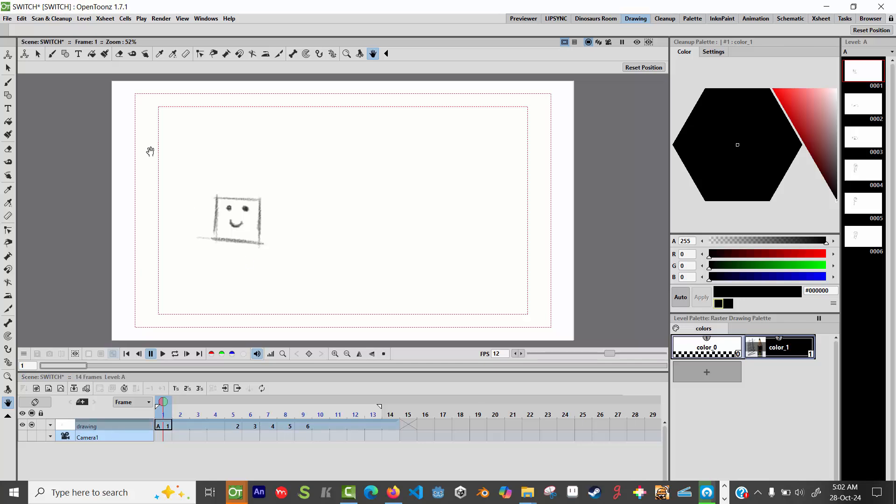
# Create a new Toonz Vector Level named C, starting at frame 1 and saved in +drawings.
pyautogui.click(84, 18)
pyautogui.moveTo(112, 32)
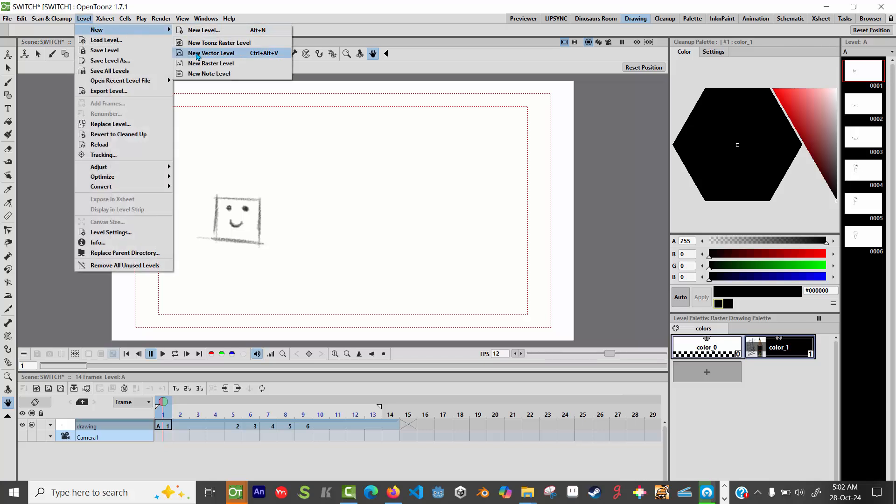
pyautogui.click(197, 51)
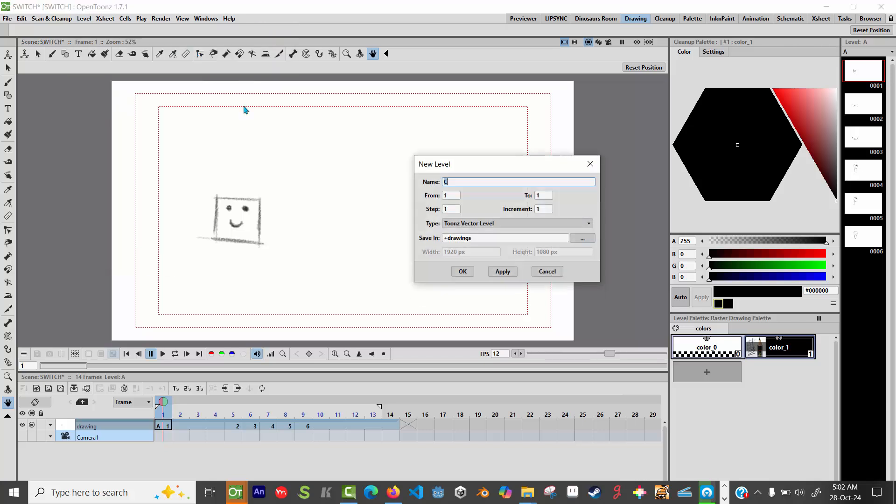
pyautogui.click(463, 271)
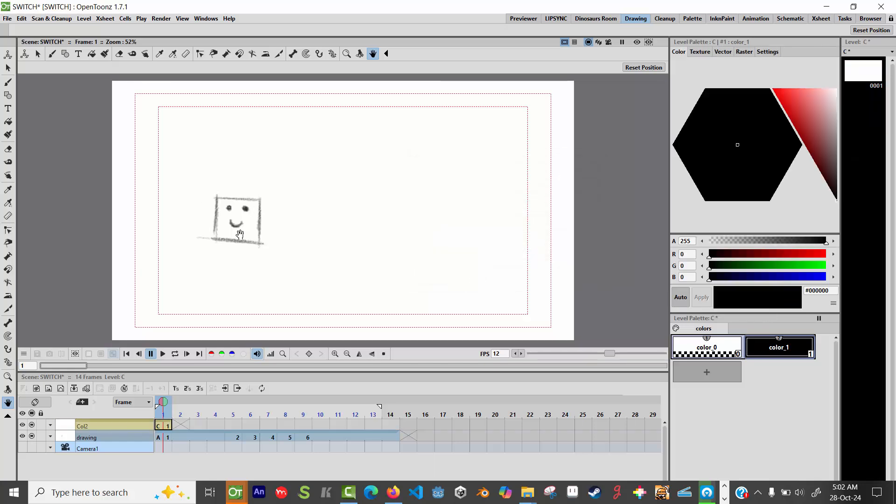
# Trace the square outline in frame 1 of the vector column with the Brush tool, and undo the misshapen eye stroke.
pyautogui.click(8, 82)
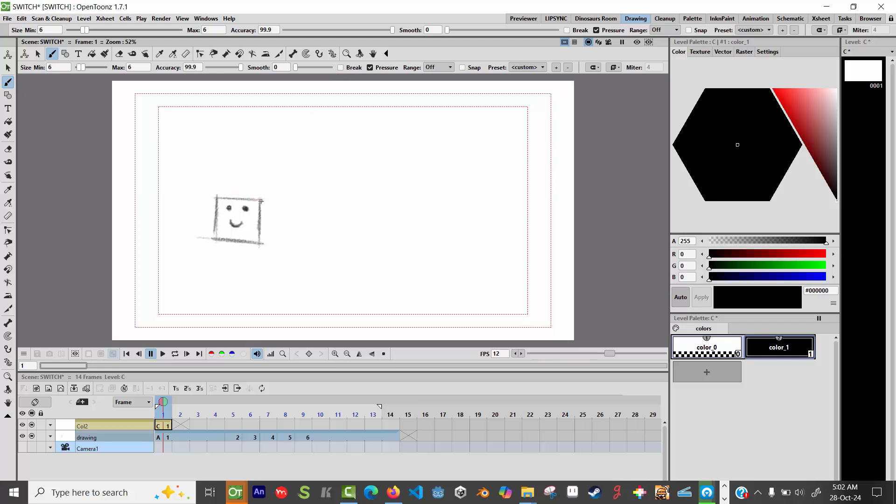
pyautogui.moveTo(247, 200)
pyautogui.mouseDown()
pyautogui.moveTo(217, 198)
pyautogui.moveTo(216, 240)
pyautogui.moveTo(259, 244)
pyautogui.moveTo(261, 203)
pyautogui.moveTo(227, 211)
pyautogui.mouseUp()
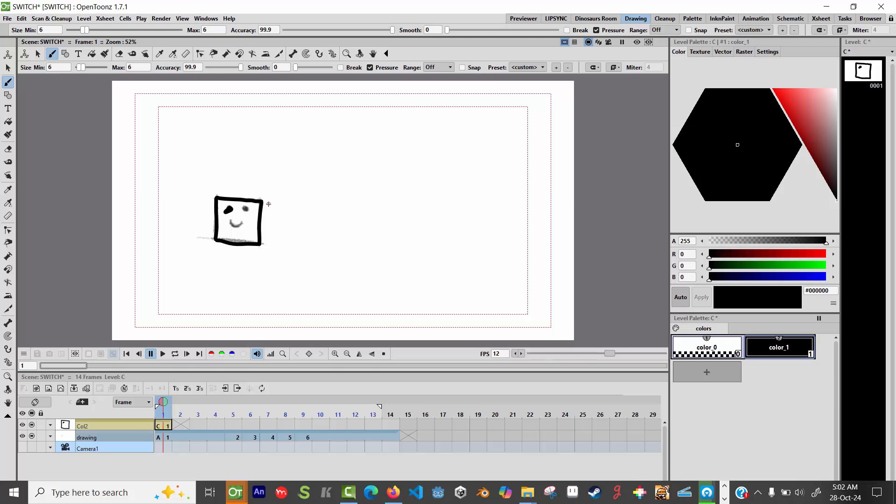
pyautogui.hotkey('ctrl', 'z')
# Set the brush accuracy to 100 with pressure off, and trace the eyes and smile inside the frame 1 square.
pyautogui.moveTo(390, 35); pyautogui.dragTo(396, 38)
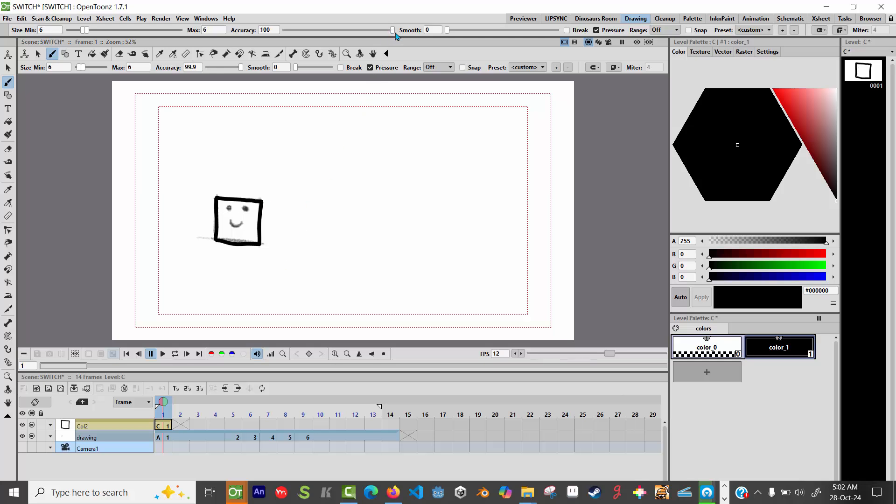
pyautogui.click(596, 30)
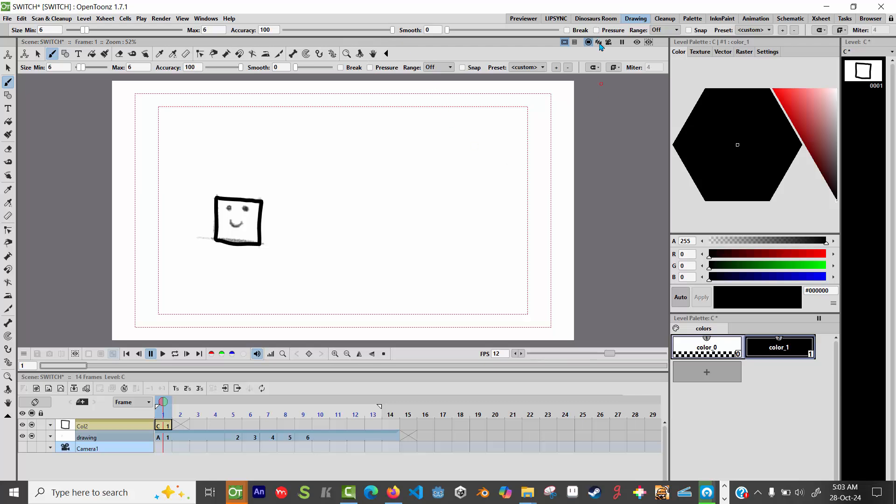
pyautogui.click(229, 208)
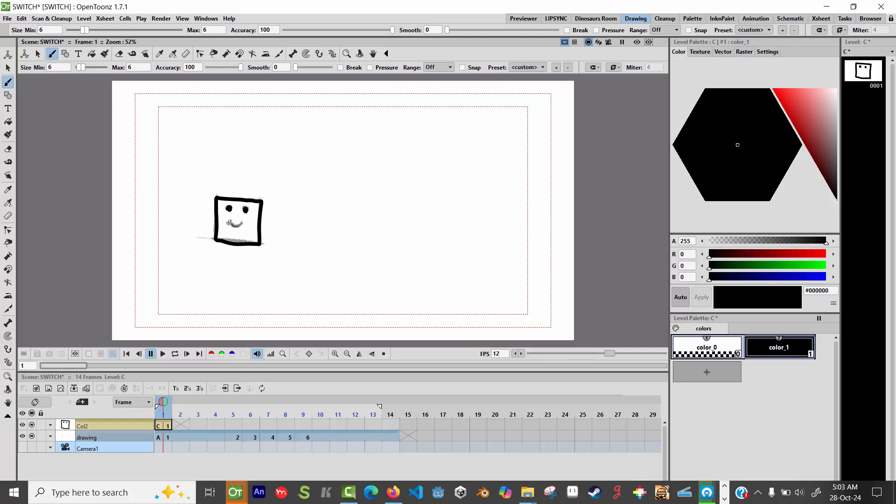
pyautogui.moveTo(238, 225); pyautogui.dragTo(243, 220)
# Go to frame 5 and trace the four sides of the flattened rectangle in the vector column.
pyautogui.moveTo(163, 403)
pyautogui.mouseDown()
pyautogui.moveTo(250, 407)
pyautogui.moveTo(233, 406)
pyautogui.mouseUp()
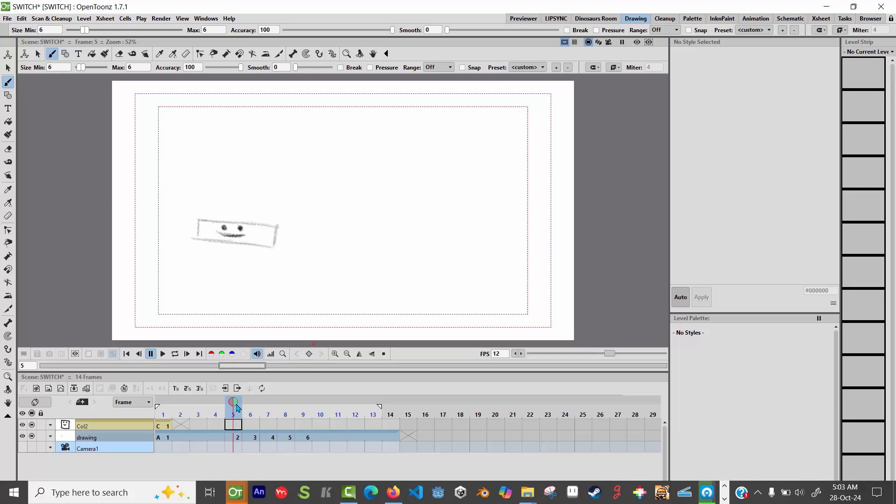
pyautogui.click(199, 221)
pyautogui.moveTo(201, 238); pyautogui.dragTo(200, 239)
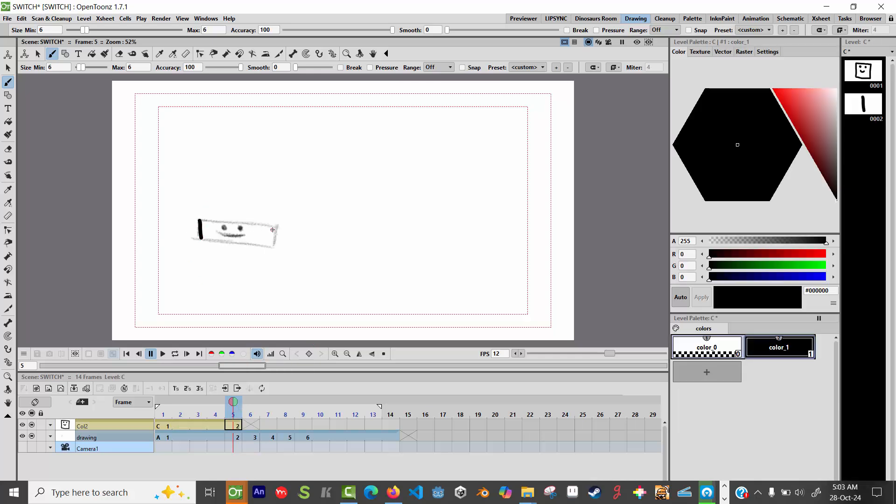
pyautogui.moveTo(275, 234); pyautogui.dragTo(274, 248)
pyautogui.moveTo(200, 220); pyautogui.dragTo(279, 226)
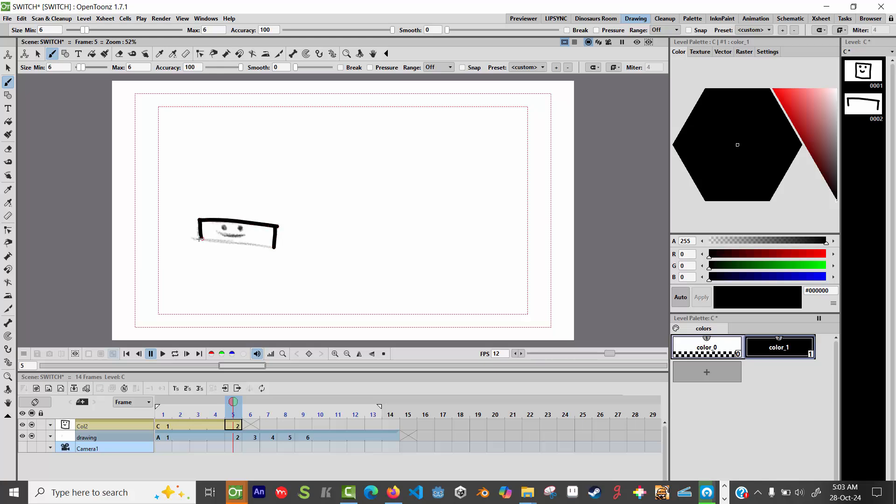
pyautogui.moveTo(219, 239); pyautogui.dragTo(276, 247)
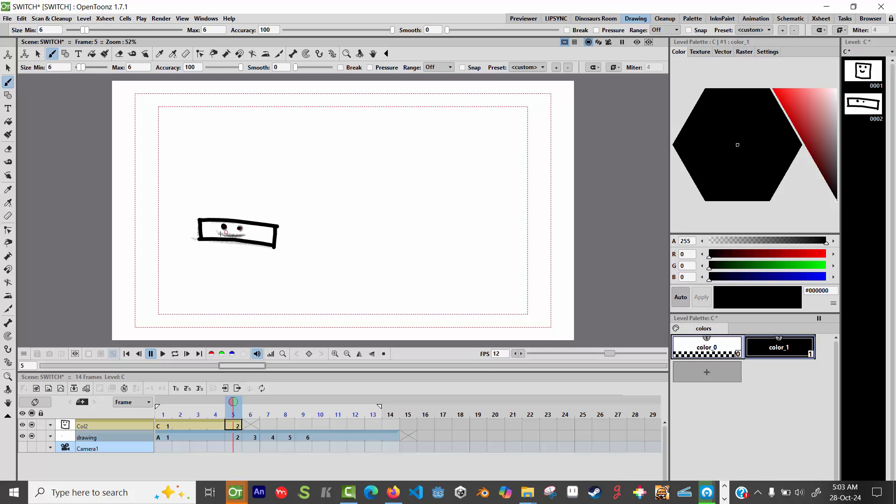
# Trace the eyes and smile inside the flattened rectangle in frame 5, enlarging the view to 100% for the smile.
pyautogui.click(239, 229)
pyautogui.click(335, 353)
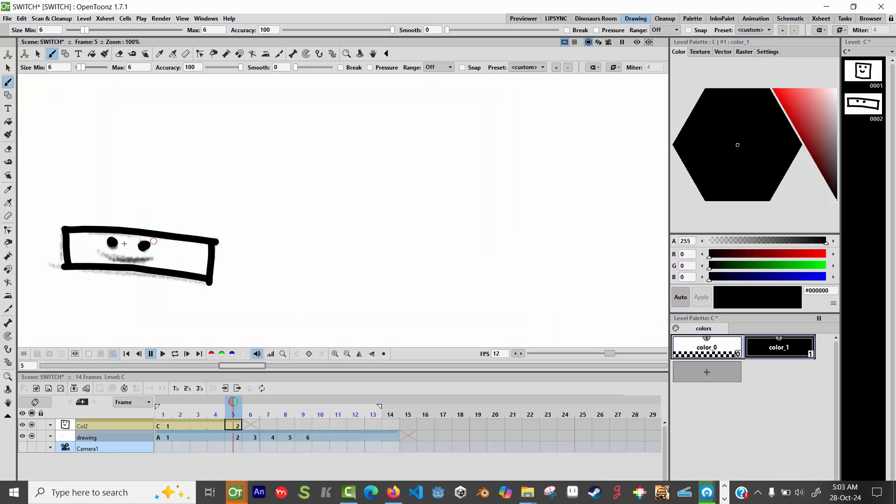
pyautogui.moveTo(100, 251); pyautogui.dragTo(154, 255)
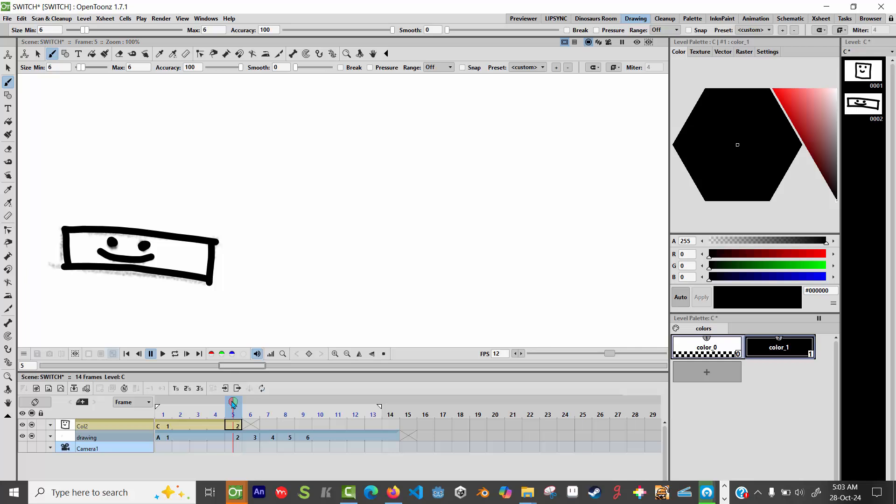
# Go to frame 6 and trace the four sides of the rectangle in the vector column with the Brush tool.
pyautogui.click(250, 409)
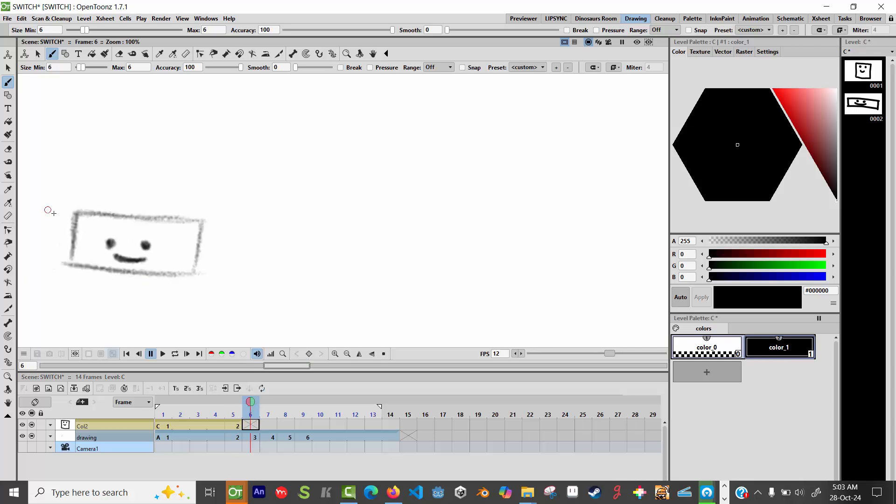
pyautogui.click(76, 211)
pyautogui.moveTo(77, 211); pyautogui.dragTo(78, 268)
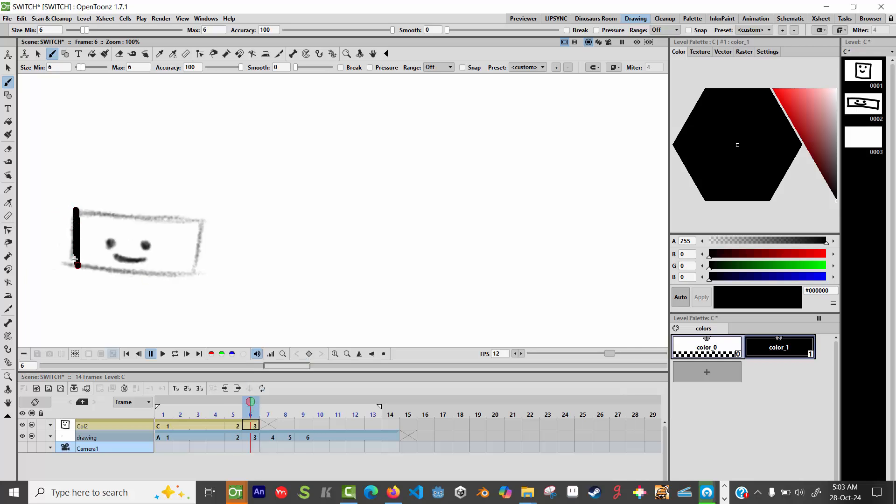
pyautogui.moveTo(77, 209)
pyautogui.mouseDown()
pyautogui.moveTo(202, 223)
pyautogui.moveTo(196, 278)
pyautogui.mouseUp()
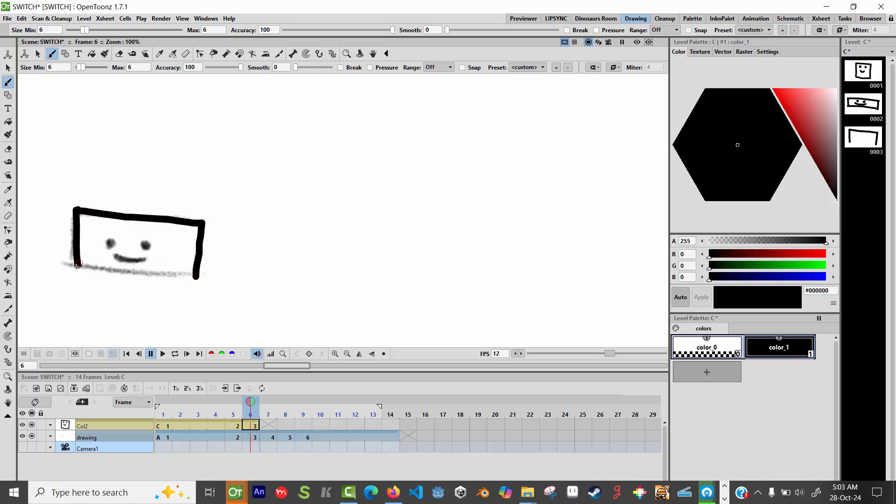
pyautogui.moveTo(78, 267); pyautogui.dragTo(199, 279)
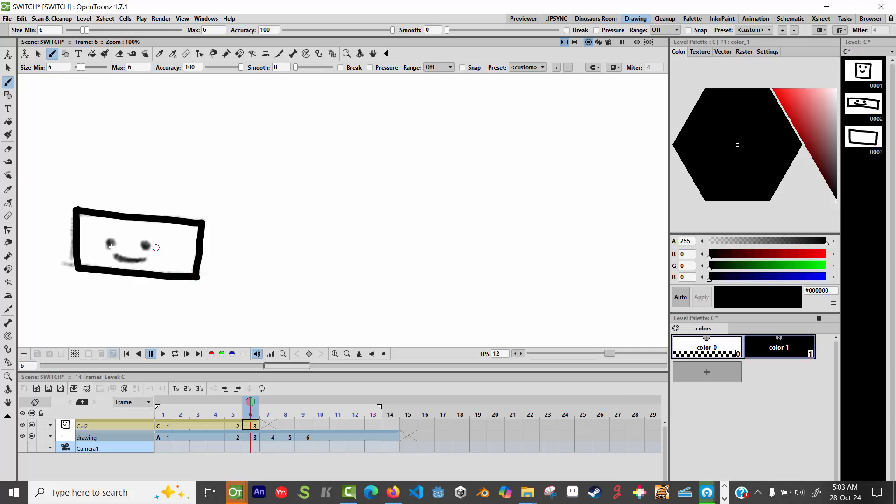
# Trace the two eyes and the smile inside the frame 6 rectangle.
pyautogui.click(112, 243)
pyautogui.click(147, 246)
pyautogui.moveTo(114, 256); pyautogui.dragTo(148, 255)
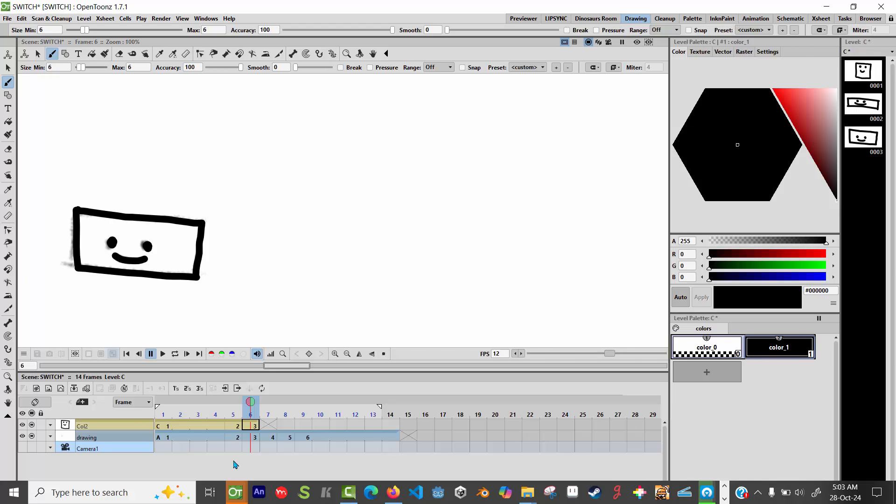
# Switch to the spare OpenToonz window, dismiss its startup dialog, and close that window to return to the SWITCH scene.
pyautogui.click(233, 497)
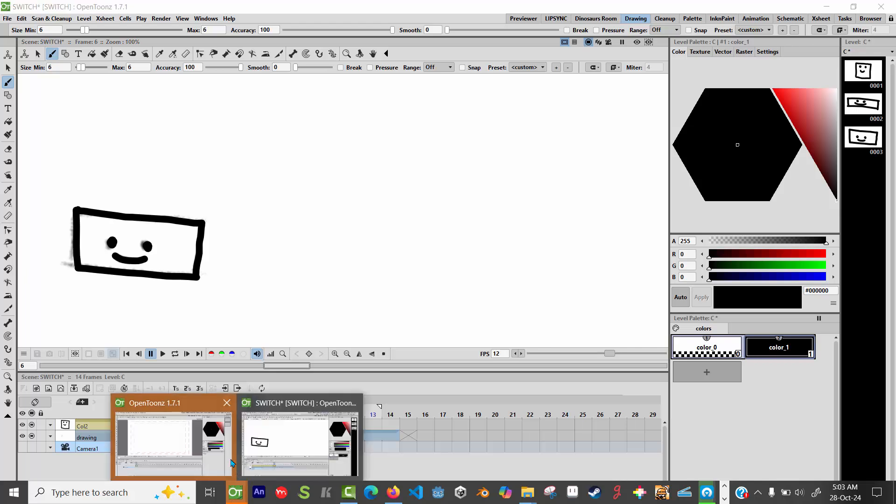
pyautogui.moveTo(230, 455)
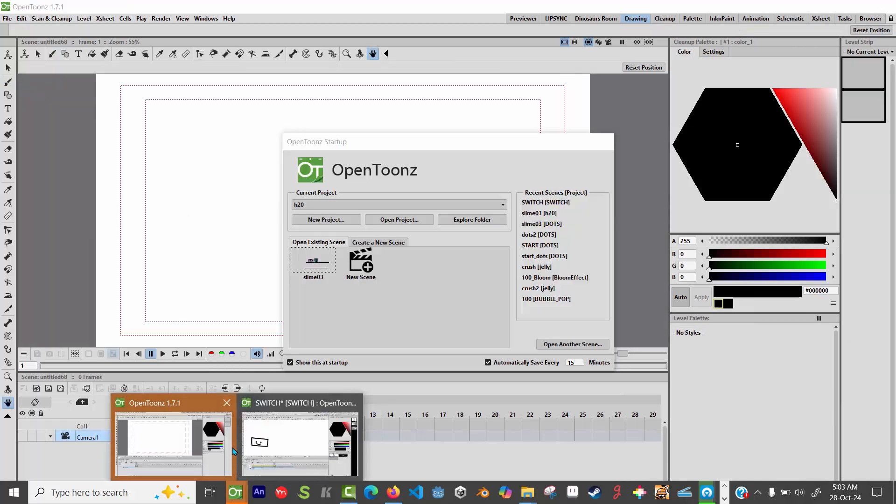
pyautogui.click(193, 407)
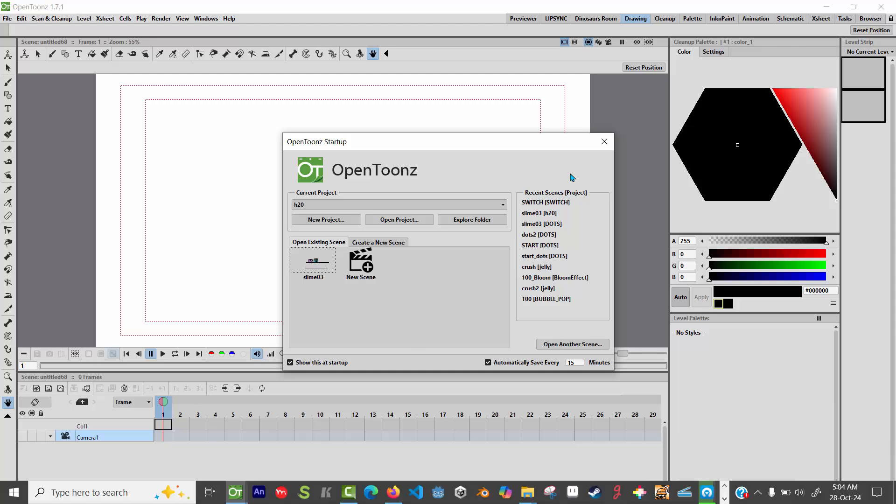
pyautogui.click(604, 142)
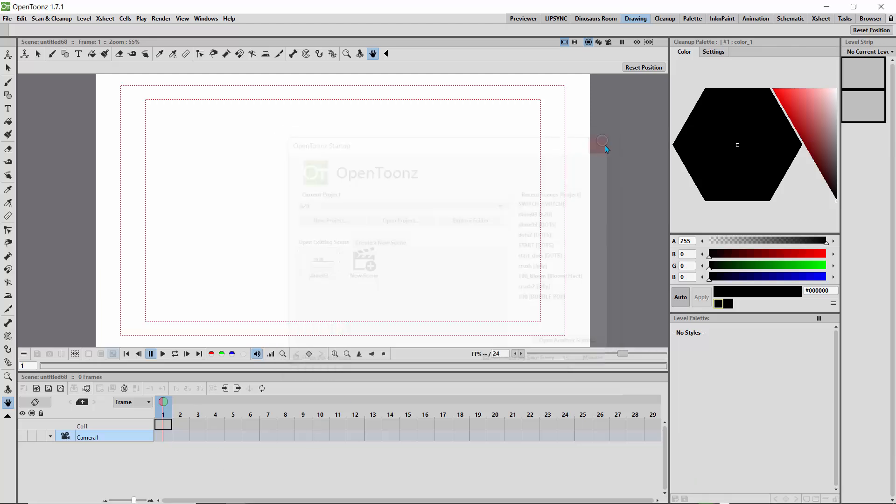
pyautogui.click(881, 6)
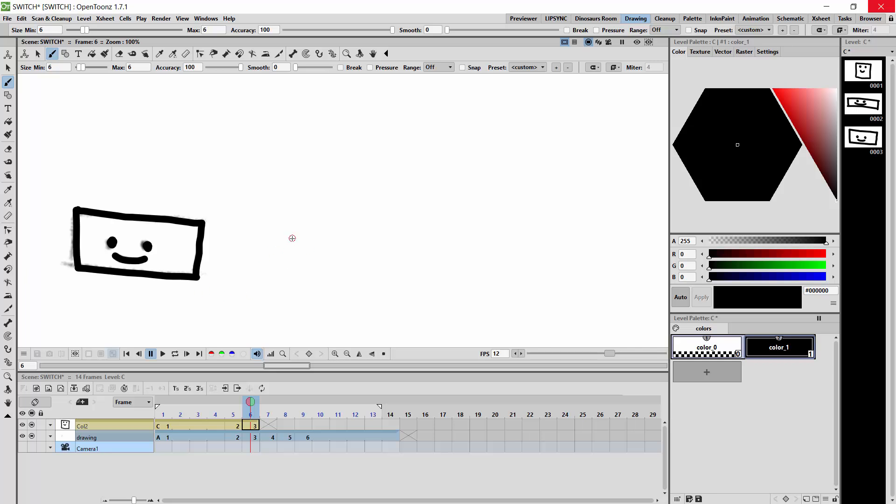
pyautogui.hotkey('ctrl', 'space')
pyautogui.moveTo(256, 210)
pyautogui.mouseDown()
pyautogui.moveTo(242, 206)
pyautogui.moveTo(252, 168)
pyautogui.moveTo(287, 238)
pyautogui.moveTo(266, 230)
pyautogui.moveTo(261, 202)
pyautogui.moveTo(273, 171)
pyautogui.moveTo(294, 232)
pyautogui.mouseUp()
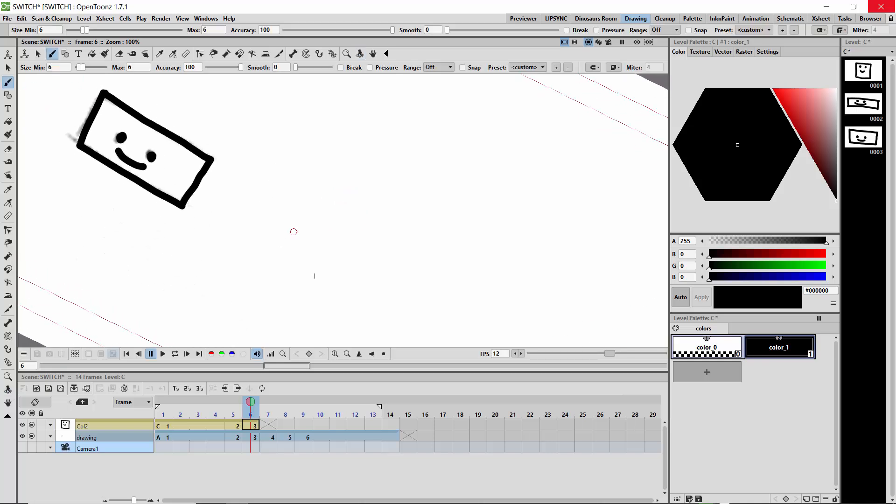
pyautogui.click(384, 353)
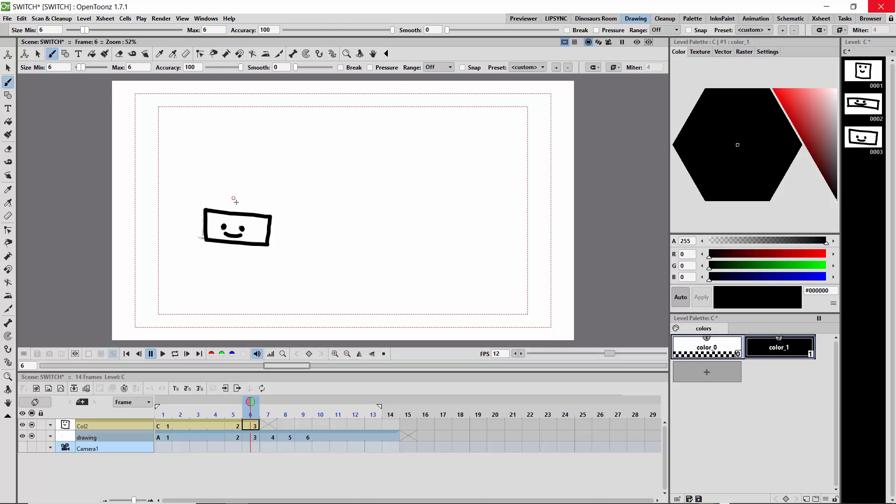
pyautogui.hotkey('ctrl', 'space')
pyautogui.moveTo(220, 194)
pyautogui.mouseDown()
pyautogui.moveTo(240, 140)
pyautogui.moveTo(277, 235)
pyautogui.moveTo(284, 160)
pyautogui.moveTo(358, 182)
pyautogui.moveTo(280, 202)
pyautogui.moveTo(287, 188)
pyautogui.moveTo(314, 254)
pyautogui.moveTo(354, 191)
pyautogui.moveTo(288, 224)
pyautogui.moveTo(273, 218)
pyautogui.moveTo(270, 202)
pyautogui.moveTo(332, 194)
pyautogui.moveTo(270, 199)
pyautogui.mouseUp()
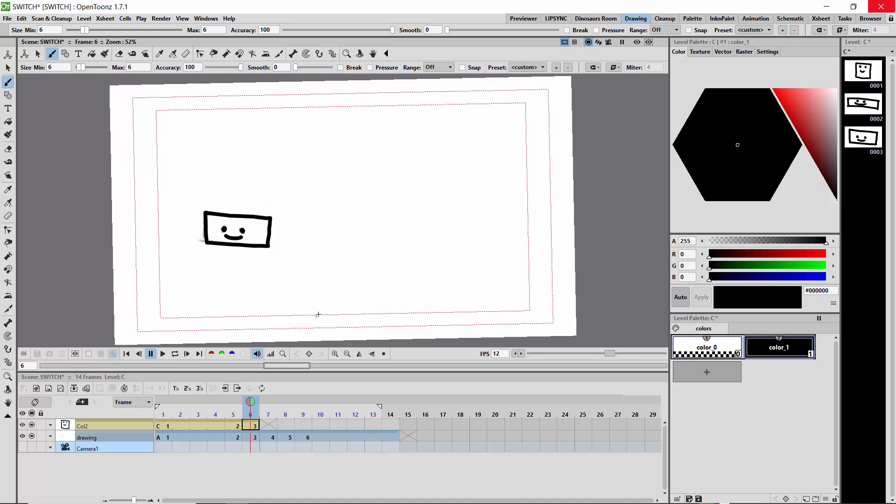
pyautogui.press(',')
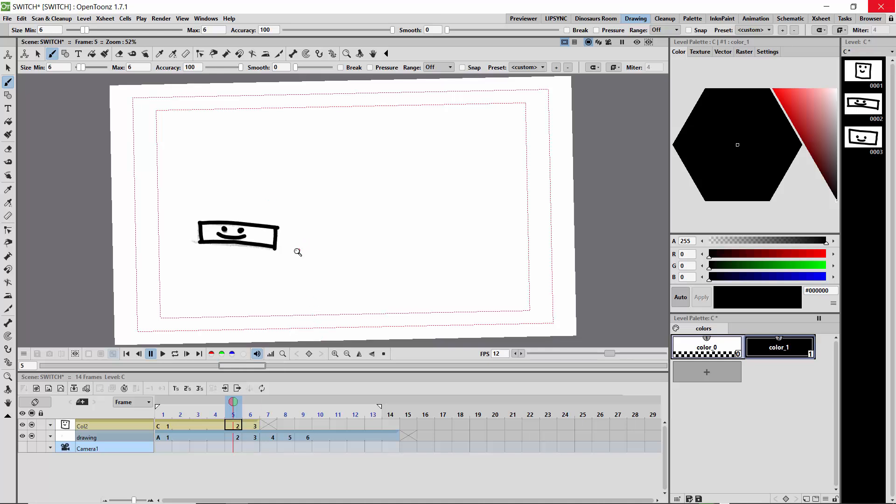
pyautogui.moveTo(249, 246)
pyautogui.mouseDown()
pyautogui.moveTo(250, 254)
pyautogui.moveTo(250, 187)
pyautogui.moveTo(279, 283)
pyautogui.moveTo(224, 182)
pyautogui.moveTo(276, 278)
pyautogui.moveTo(230, 184)
pyautogui.moveTo(261, 251)
pyautogui.moveTo(268, 303)
pyautogui.moveTo(271, 286)
pyautogui.mouseUp()
pyautogui.press('b')
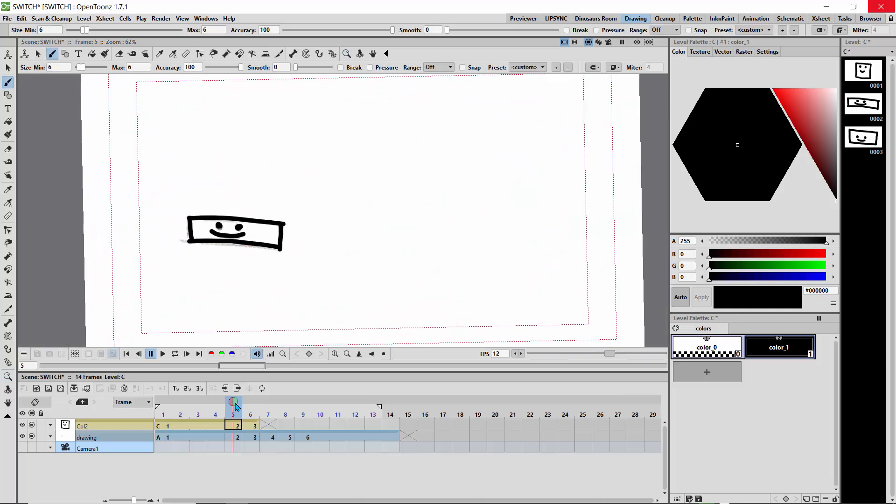
# Go to frame 7 and trace the oval head and the tapered body below it in the vector column.
pyautogui.click(250, 411)
pyautogui.moveTo(244, 411); pyautogui.dragTo(267, 415)
pyautogui.click(268, 425)
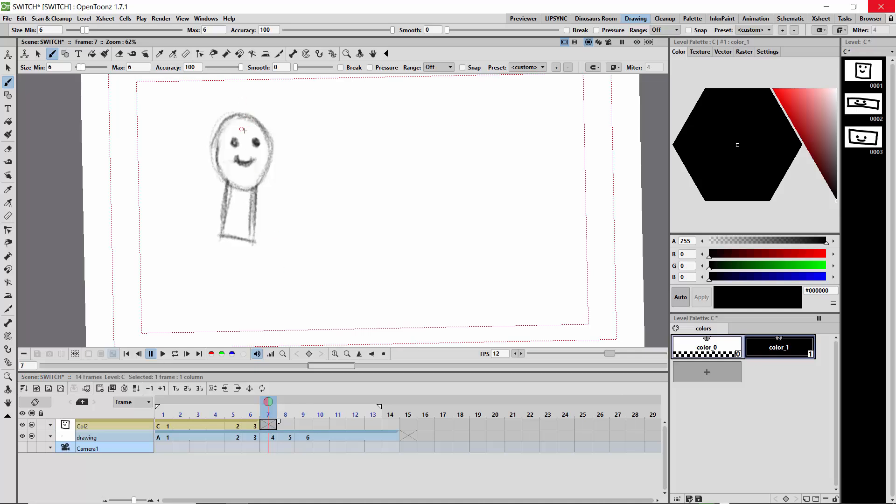
pyautogui.click(383, 354)
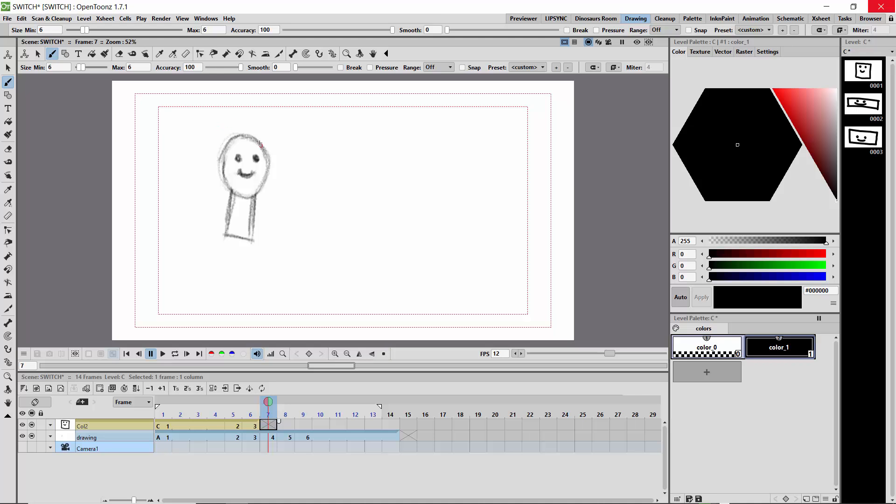
pyautogui.moveTo(260, 144)
pyautogui.mouseDown()
pyautogui.moveTo(235, 137)
pyautogui.moveTo(223, 150)
pyautogui.moveTo(232, 193)
pyautogui.moveTo(258, 193)
pyautogui.moveTo(261, 138)
pyautogui.mouseUp()
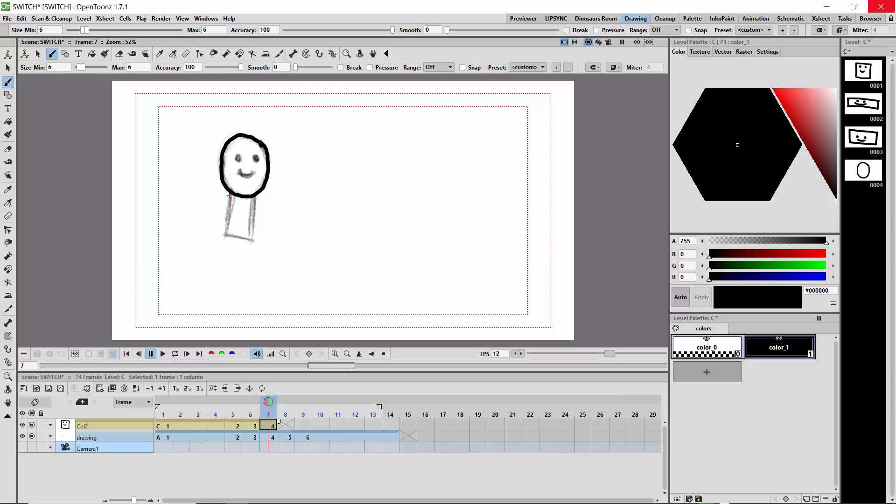
pyautogui.moveTo(229, 195)
pyautogui.mouseDown()
pyautogui.moveTo(221, 233)
pyautogui.moveTo(257, 240)
pyautogui.moveTo(255, 198)
pyautogui.mouseUp()
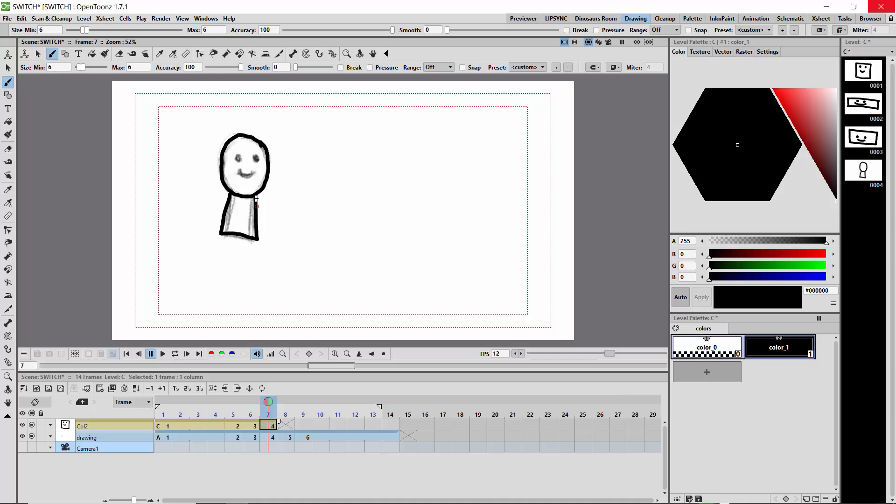
# Trace the two eyes and the smile inside the frame 7 head.
pyautogui.click(239, 158)
pyautogui.click(255, 159)
pyautogui.moveTo(240, 170); pyautogui.dragTo(254, 173)
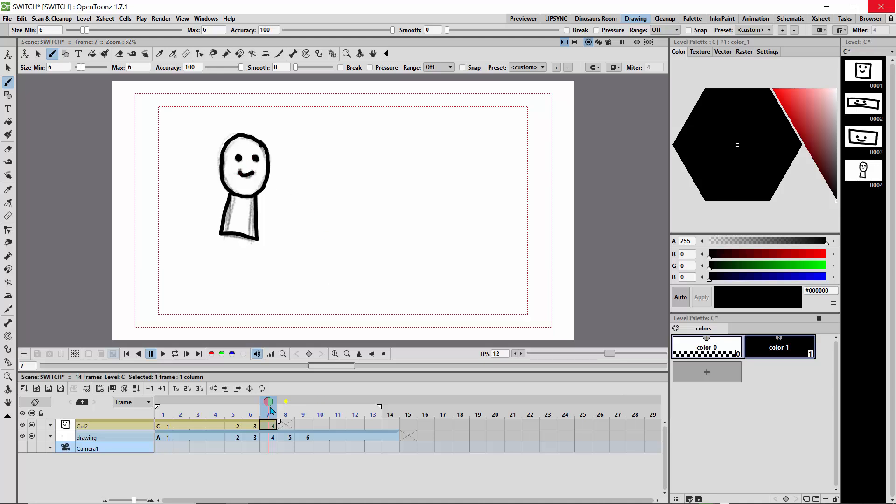
# Go to frame 8 and trace the round head with its face and the tapered body in the vector column.
pyautogui.click(285, 408)
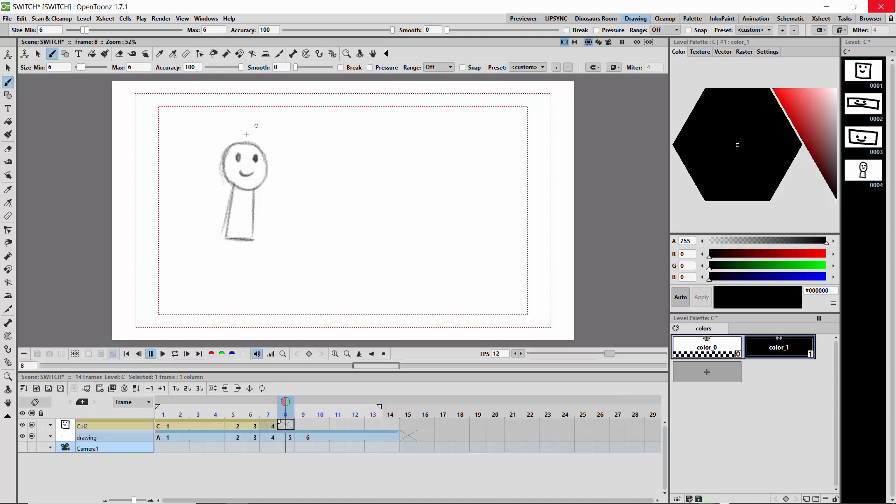
pyautogui.moveTo(257, 145)
pyautogui.mouseDown()
pyautogui.moveTo(237, 141)
pyautogui.moveTo(225, 155)
pyautogui.mouseUp()
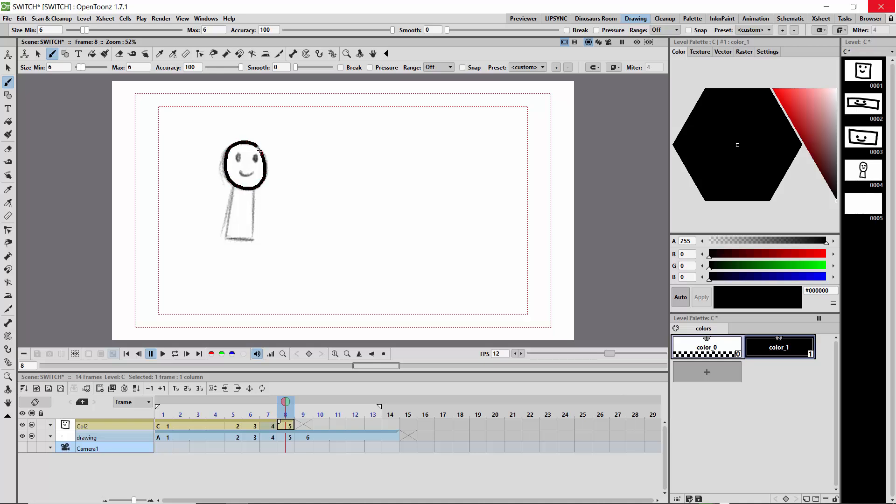
pyautogui.moveTo(259, 150)
pyautogui.mouseDown()
pyautogui.moveTo(238, 158)
pyautogui.moveTo(254, 157)
pyautogui.moveTo(238, 168)
pyautogui.mouseUp()
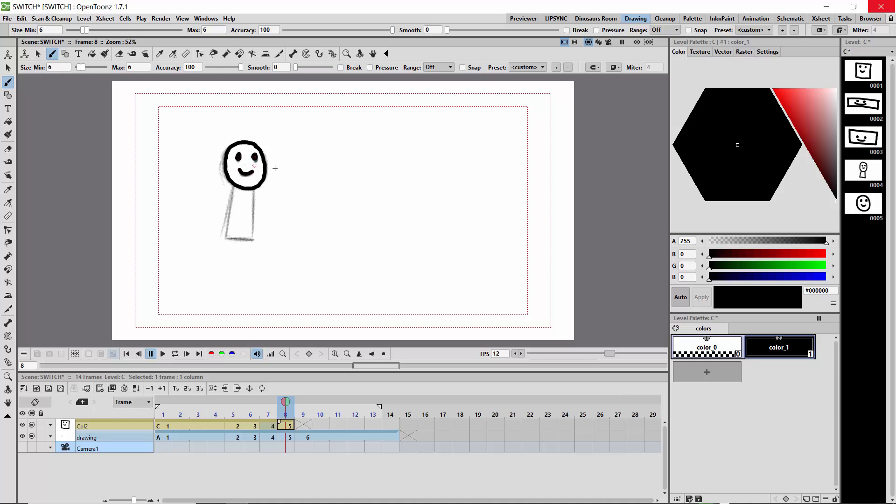
pyautogui.moveTo(253, 209)
pyautogui.mouseDown()
pyautogui.moveTo(254, 238)
pyautogui.moveTo(225, 238)
pyautogui.mouseUp()
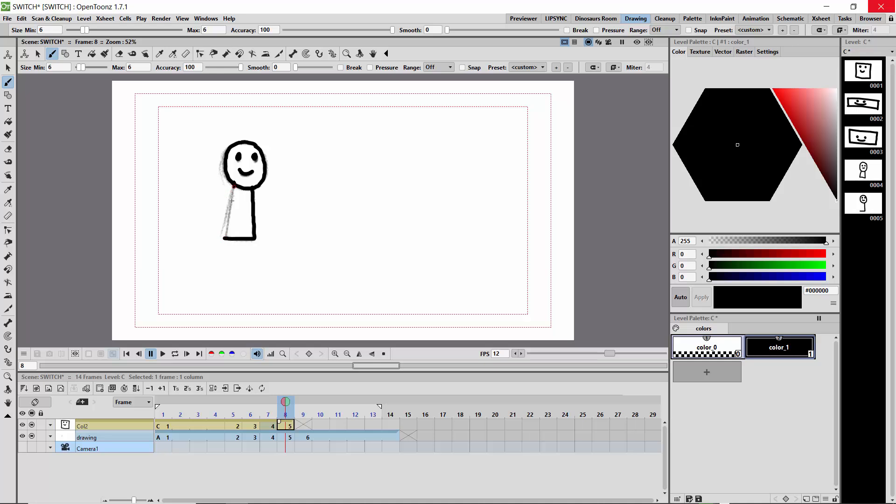
pyautogui.moveTo(231, 201); pyautogui.dragTo(225, 237)
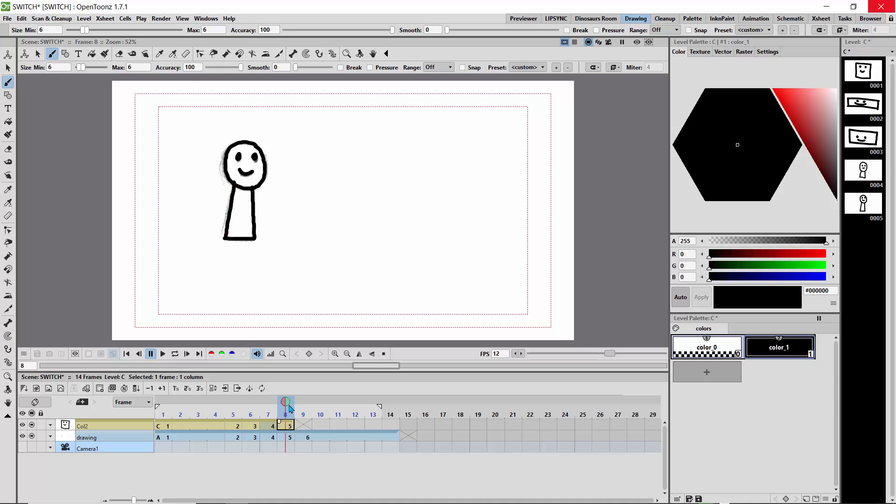
# Go to frame 9 and trace the head, body, eyes and smile in the vector column, undoing a misplaced stroke.
pyautogui.moveTo(299, 406)
pyautogui.mouseDown()
pyautogui.moveTo(289, 405)
pyautogui.moveTo(299, 405)
pyautogui.mouseUp()
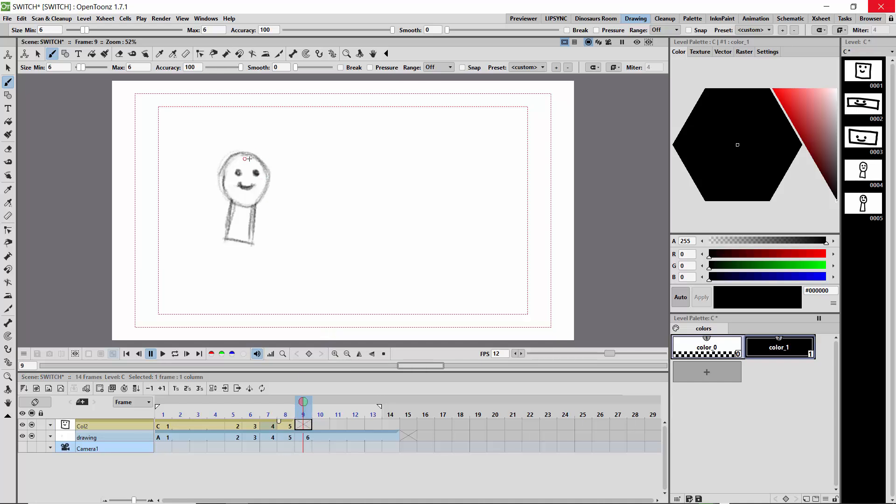
pyautogui.moveTo(260, 160)
pyautogui.mouseDown()
pyautogui.moveTo(243, 153)
pyautogui.moveTo(227, 164)
pyautogui.moveTo(231, 200)
pyautogui.moveTo(247, 206)
pyautogui.moveTo(268, 183)
pyautogui.moveTo(256, 155)
pyautogui.mouseUp()
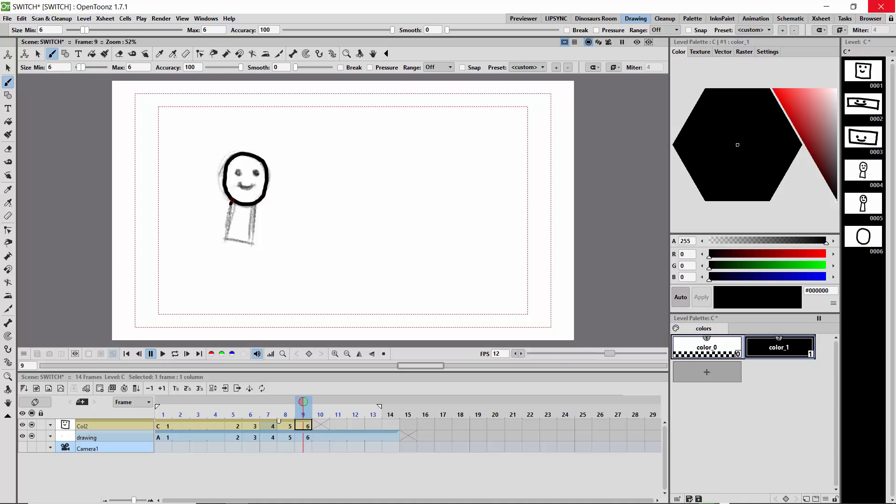
pyautogui.moveTo(229, 213)
pyautogui.mouseDown()
pyautogui.moveTo(222, 240)
pyautogui.moveTo(256, 242)
pyautogui.moveTo(253, 202)
pyautogui.mouseUp()
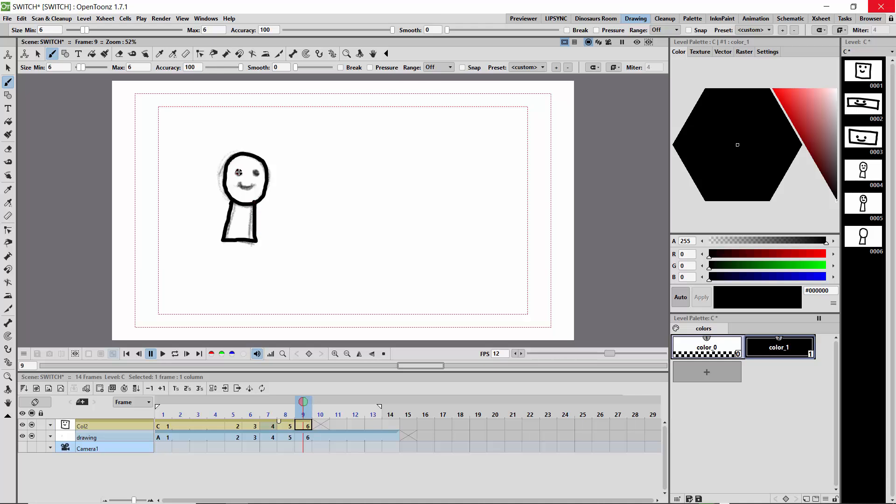
pyautogui.click(238, 173)
pyautogui.hotkey('ctrl', 'z')
pyautogui.moveTo(252, 184); pyautogui.dragTo(237, 184)
# Play the animation in a loop from frame 1 to check the vector drawings, and stop the playback.
pyautogui.moveTo(304, 402); pyautogui.dragTo(164, 400)
pyautogui.click(175, 353)
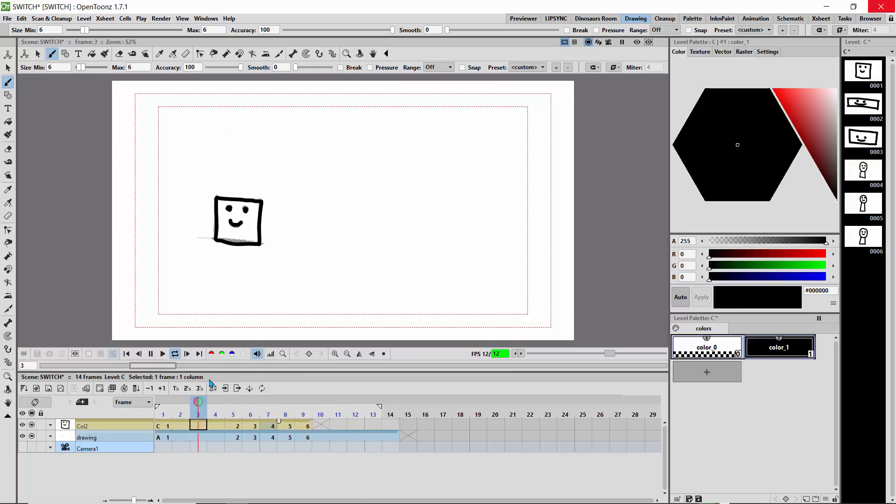
pyautogui.click(151, 354)
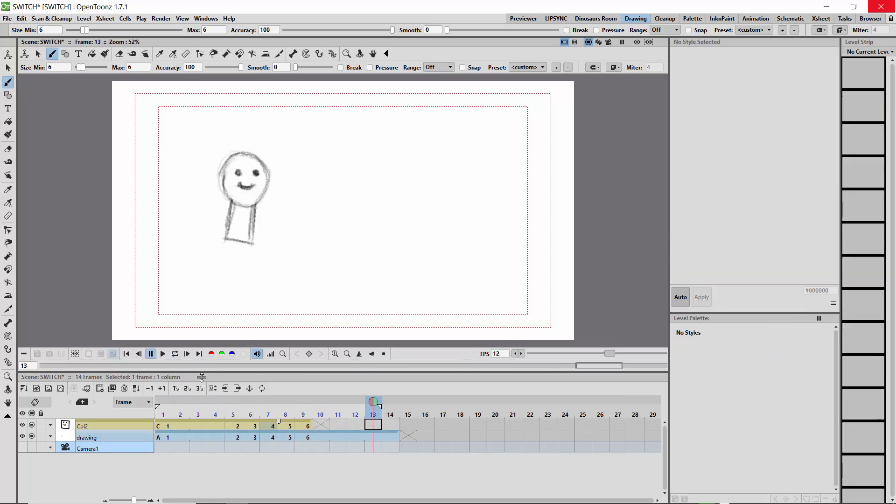
# Hold the frame 9 vector drawing through frame 13, and renumber the column's drawings to match their frame numbers.
pyautogui.click(304, 427)
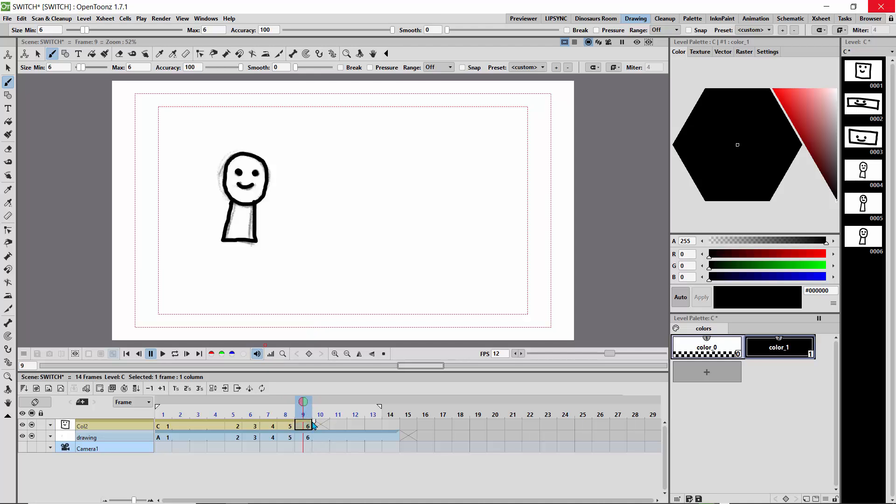
pyautogui.moveTo(315, 423); pyautogui.dragTo(386, 424)
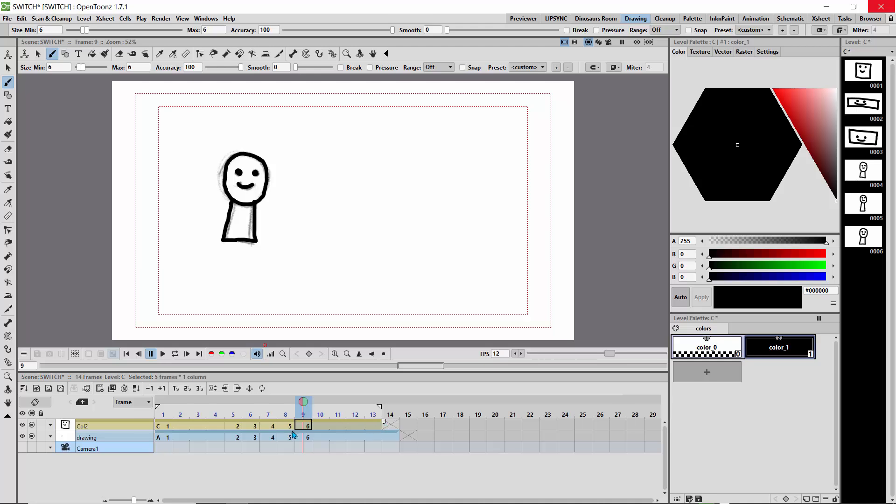
pyautogui.moveTo(303, 404)
pyautogui.mouseDown()
pyautogui.moveTo(160, 404)
pyautogui.moveTo(285, 403)
pyautogui.moveTo(168, 414)
pyautogui.moveTo(162, 400)
pyautogui.moveTo(338, 405)
pyautogui.moveTo(167, 406)
pyautogui.moveTo(166, 426)
pyautogui.moveTo(369, 426)
pyautogui.mouseUp()
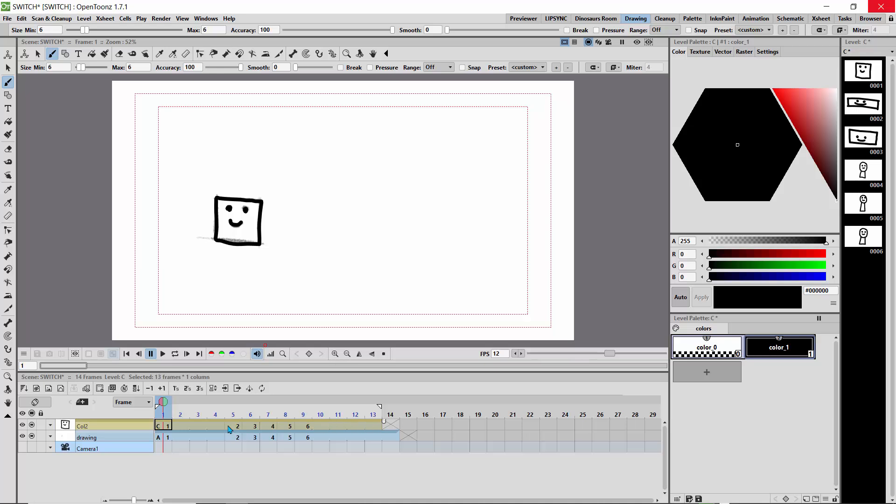
pyautogui.click(23, 388)
pyautogui.moveTo(164, 403)
pyautogui.mouseDown()
pyautogui.moveTo(303, 414)
pyautogui.moveTo(162, 419)
pyautogui.moveTo(359, 426)
pyautogui.moveTo(286, 425)
pyautogui.mouseUp()
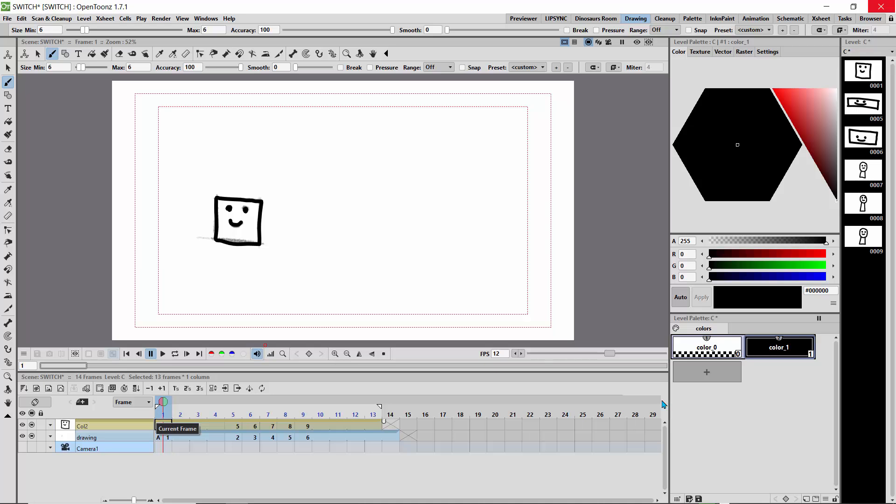
# Add a new style to the level palette and set its colour to dark purple #852474.
pyautogui.click(707, 372)
pyautogui.click(822, 123)
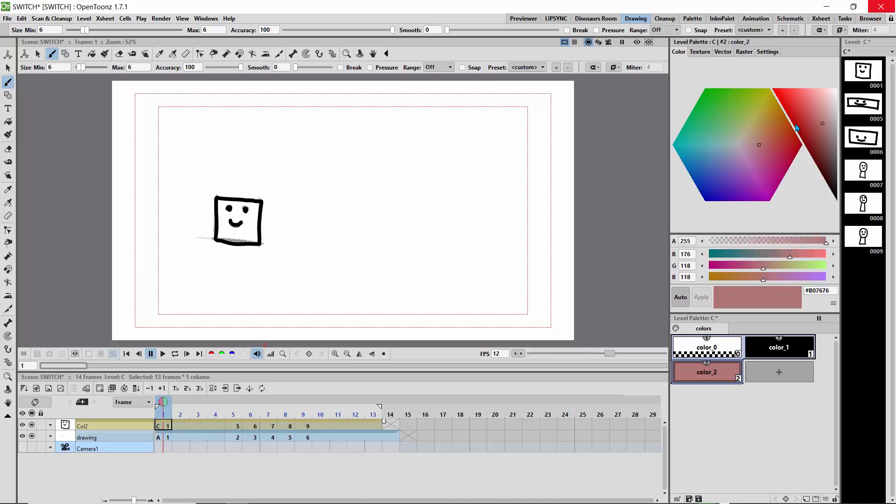
pyautogui.click(755, 166)
pyautogui.click(814, 124)
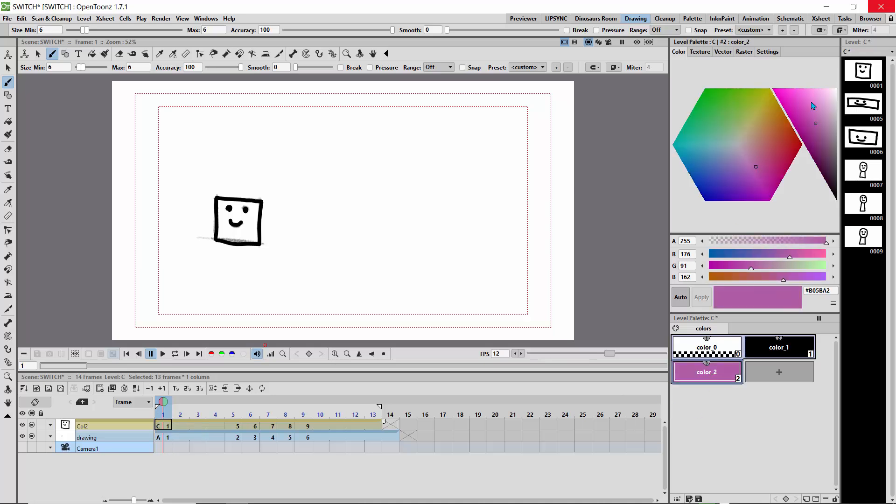
pyautogui.moveTo(812, 106)
pyautogui.mouseDown()
pyautogui.moveTo(808, 135)
pyautogui.moveTo(819, 149)
pyautogui.moveTo(817, 132)
pyautogui.moveTo(813, 141)
pyautogui.mouseUp()
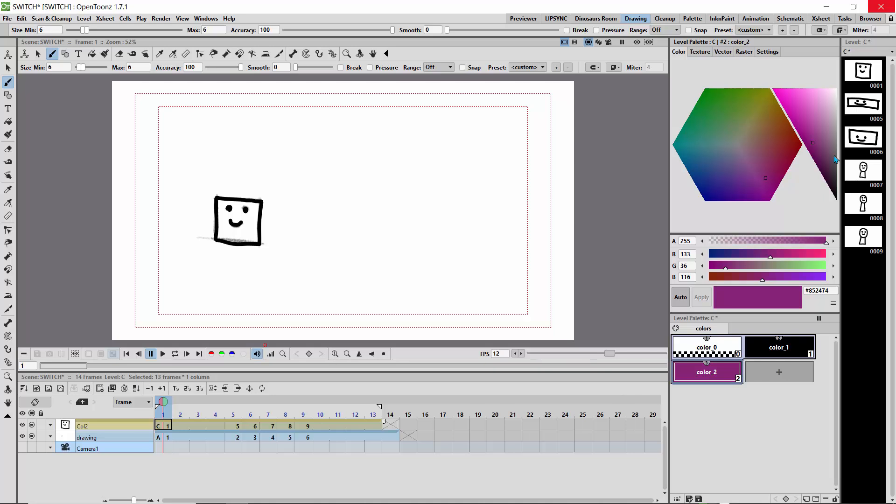
# Add another palette style and set its colour to muted blue #386F85.
pyautogui.click(759, 379)
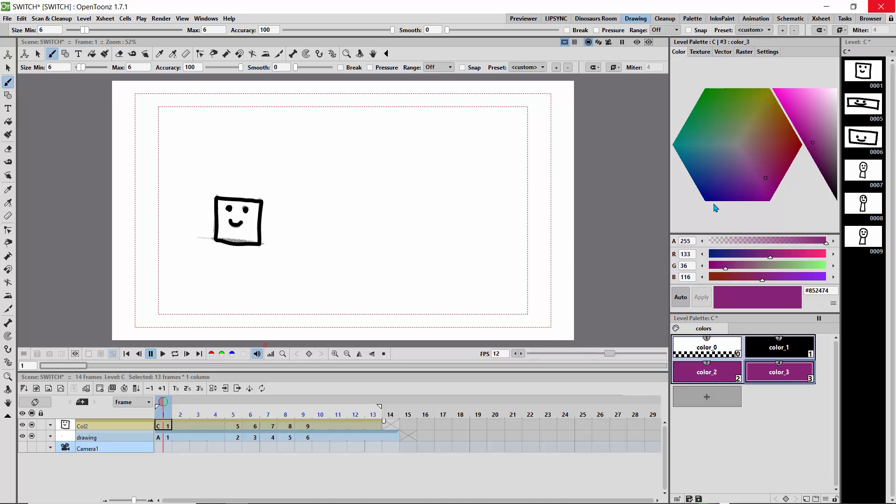
pyautogui.click(701, 153)
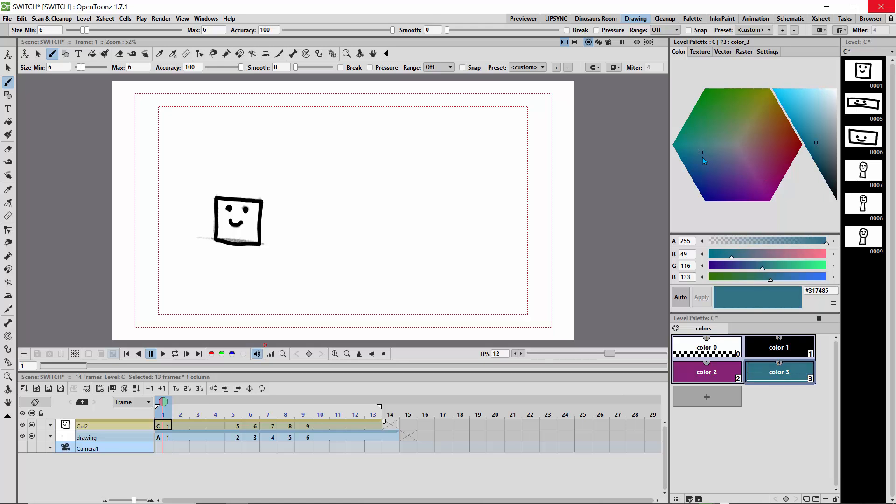
pyautogui.moveTo(708, 157); pyautogui.dragTo(706, 156)
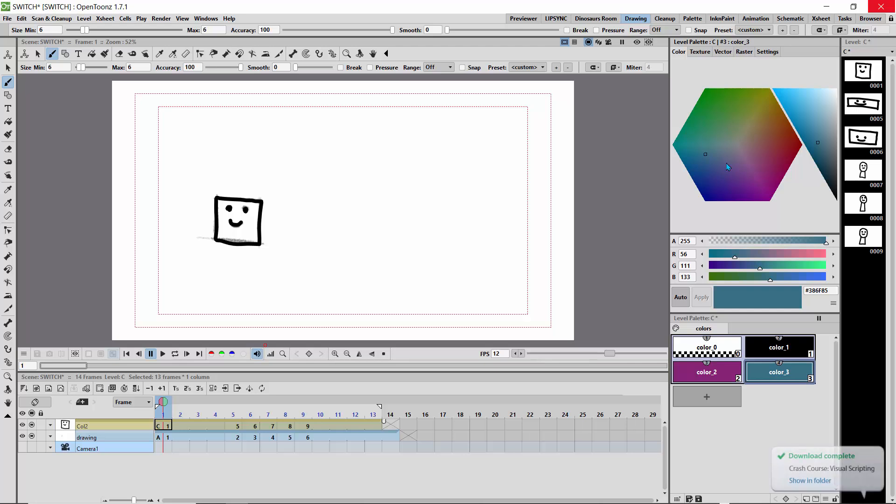
# Enable Frame Range for the Fill tool and fill from the square in frame 1 to the head in frame 9 with the blue style.
pyautogui.click(8, 121)
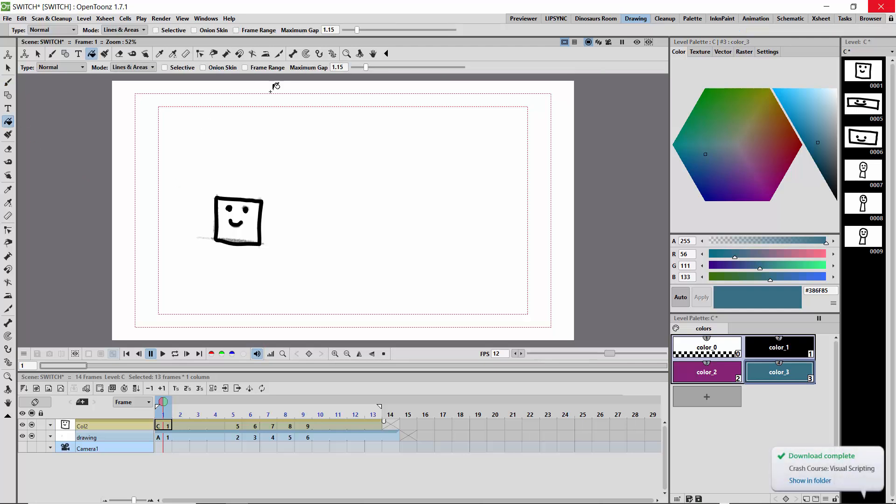
pyautogui.click(245, 68)
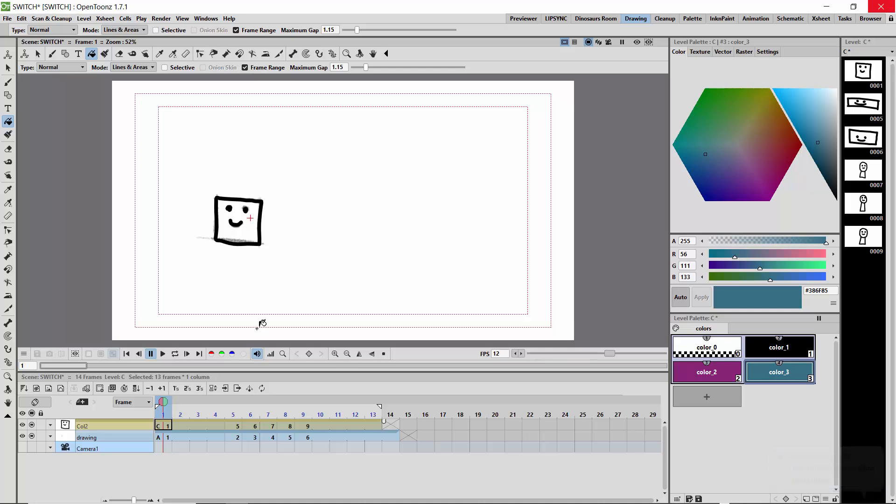
pyautogui.moveTo(163, 404); pyautogui.dragTo(304, 411)
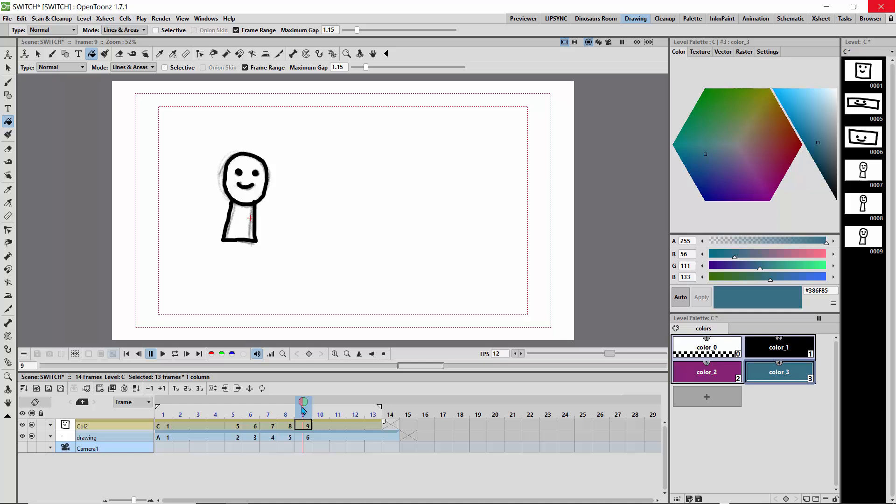
pyautogui.click(246, 166)
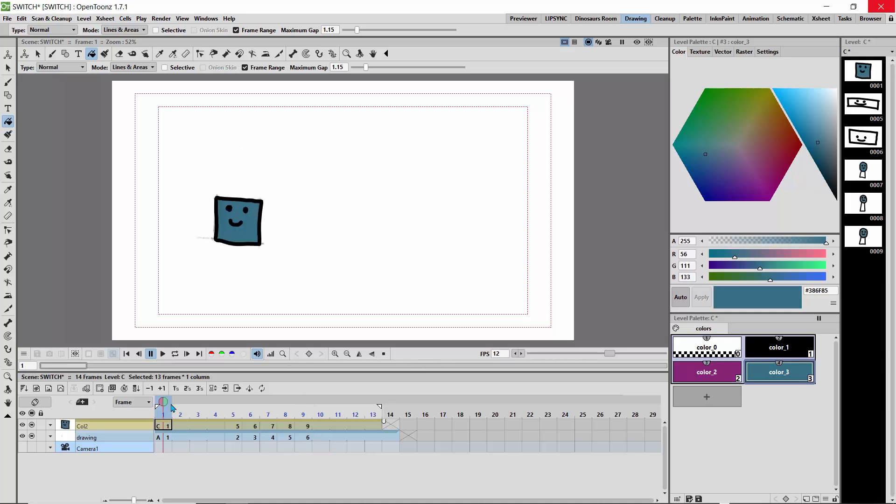
# Frame-range fill from the flat rectangle in frame 5 to the body in frame 9 with the blue style.
pyautogui.moveTo(173, 407)
pyautogui.mouseDown()
pyautogui.moveTo(321, 408)
pyautogui.moveTo(235, 406)
pyautogui.mouseUp()
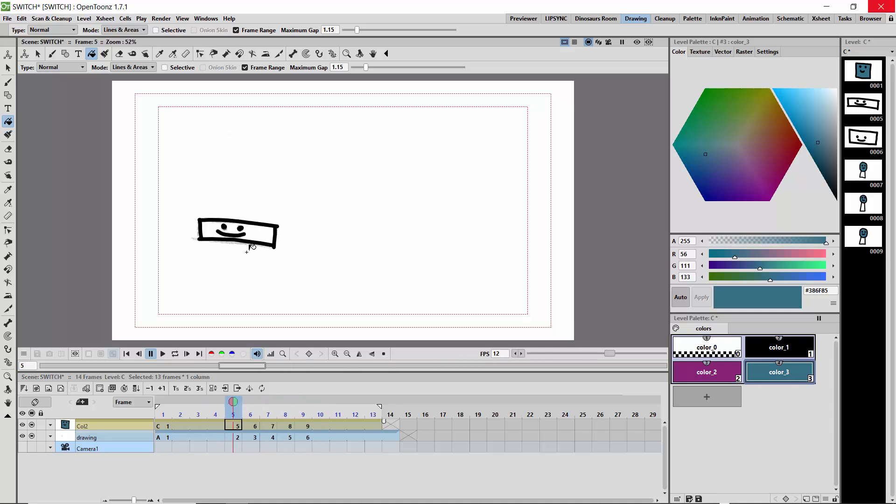
pyautogui.moveTo(233, 407); pyautogui.dragTo(307, 409)
pyautogui.click(245, 228)
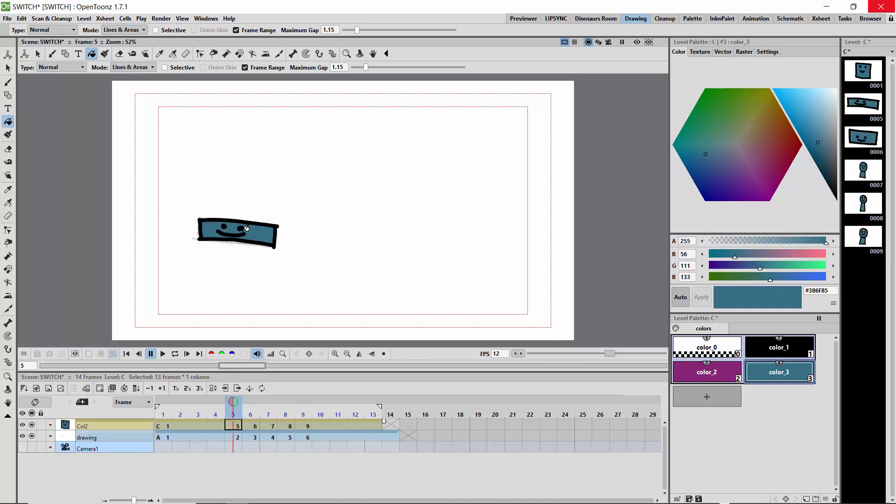
# Return to frame 1 and lighten the blue fill style to #78B4CC.
pyautogui.moveTo(234, 407)
pyautogui.mouseDown()
pyautogui.moveTo(301, 411)
pyautogui.moveTo(163, 409)
pyautogui.moveTo(305, 410)
pyautogui.moveTo(152, 409)
pyautogui.moveTo(320, 409)
pyautogui.moveTo(163, 409)
pyautogui.mouseUp()
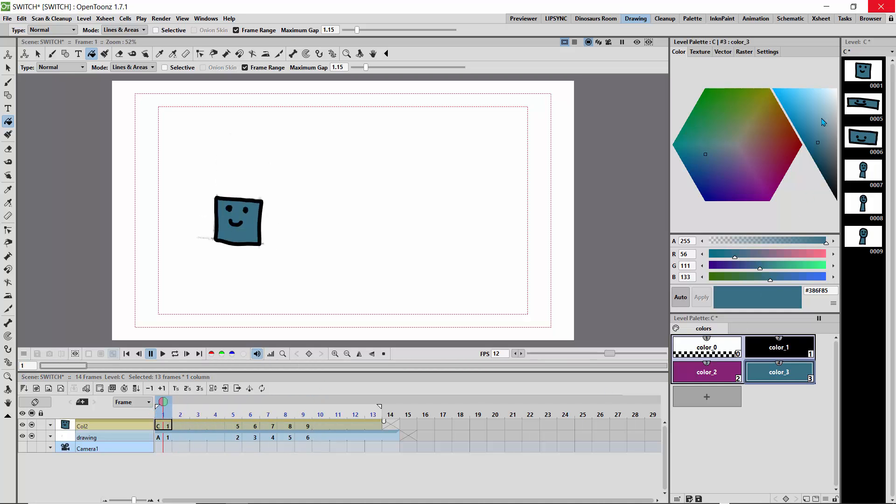
pyautogui.moveTo(824, 123)
pyautogui.mouseDown()
pyautogui.moveTo(822, 105)
pyautogui.moveTo(823, 123)
pyautogui.mouseUp()
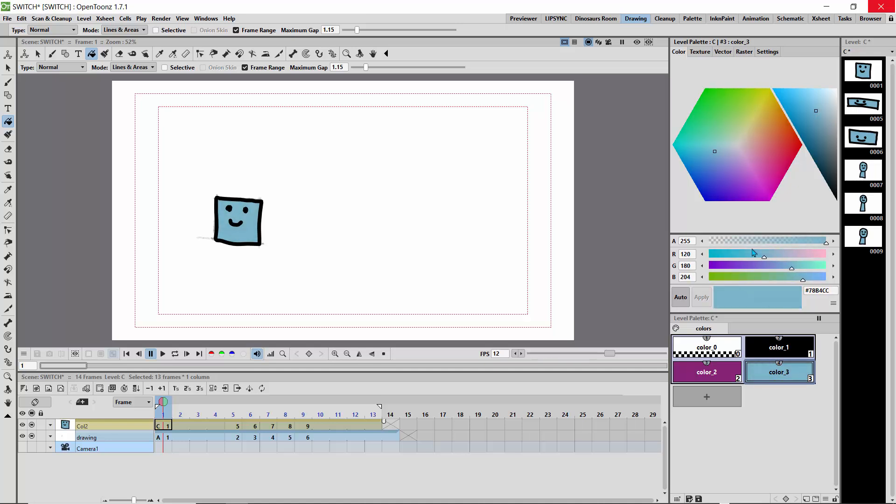
# Set the scene's camera background colour to the palette's purple, with R 133, G 36 and B 116.
pyautogui.click(698, 376)
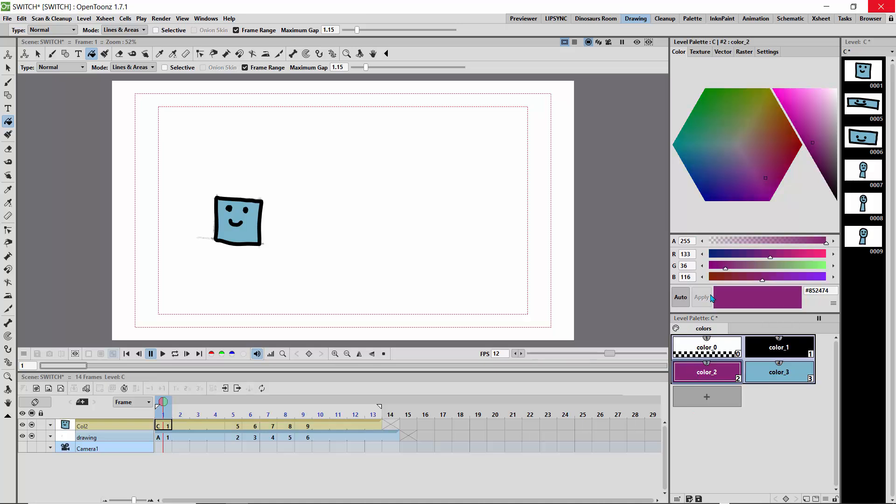
pyautogui.click(106, 19)
pyautogui.click(119, 31)
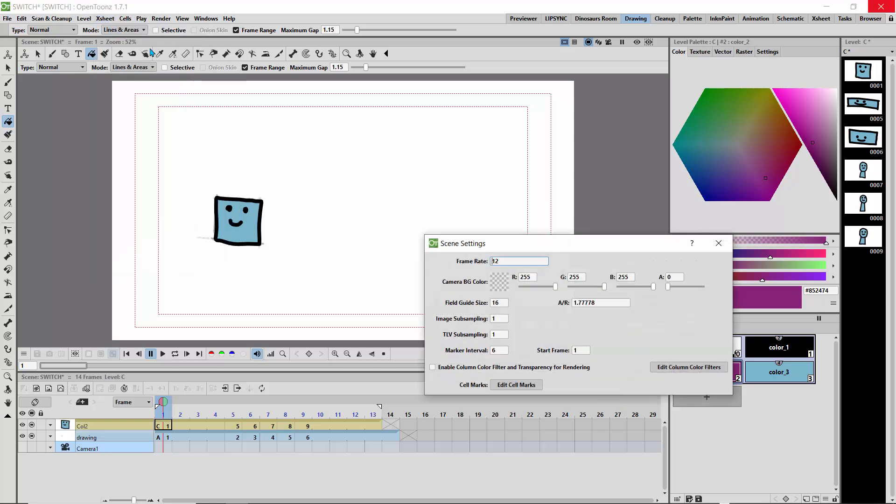
pyautogui.moveTo(523, 251); pyautogui.dragTo(348, 144)
pyautogui.click(356, 169)
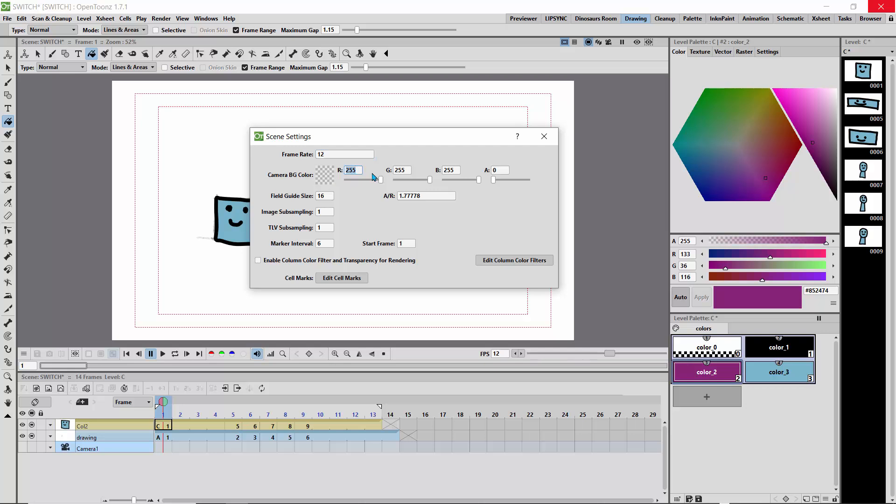
pyautogui.write('133')
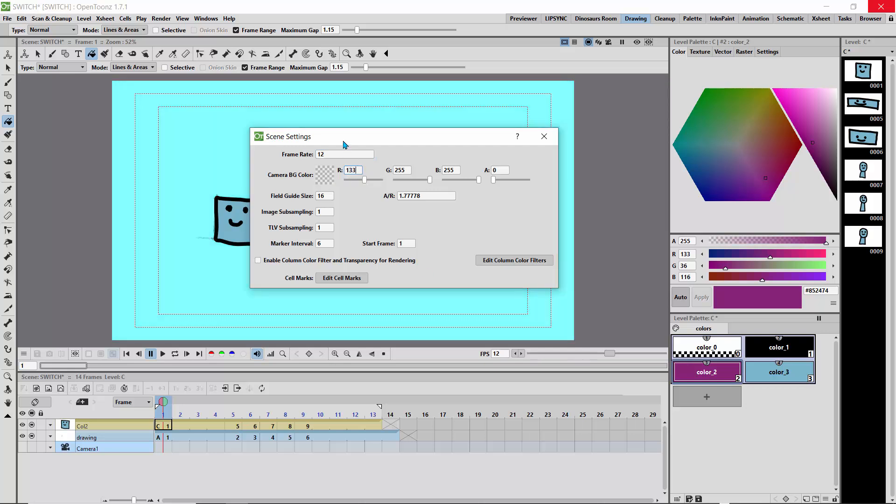
pyautogui.moveTo(344, 144); pyautogui.dragTo(388, 133)
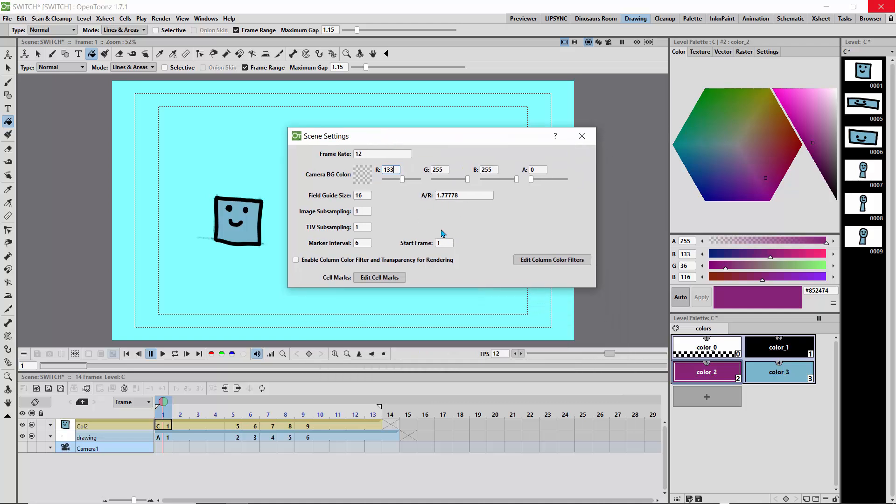
pyautogui.doubleClick(438, 171)
pyautogui.write('36')
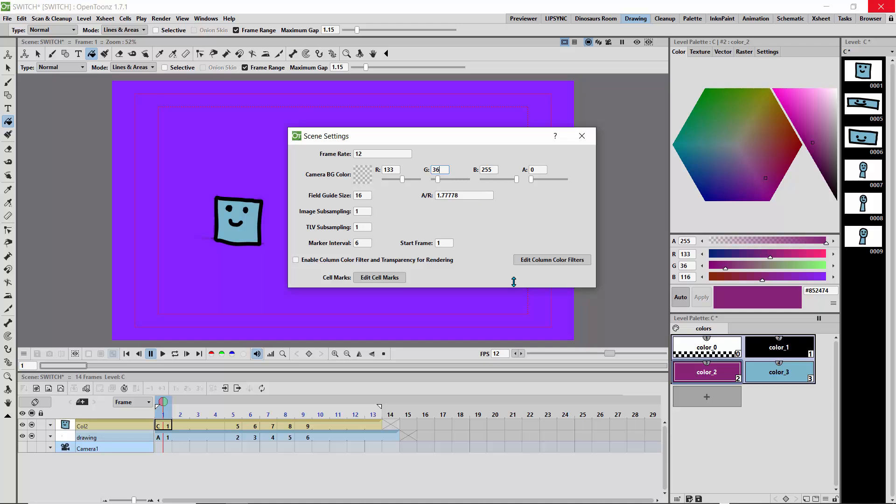
pyautogui.doubleClick(494, 171)
pyautogui.write('116')
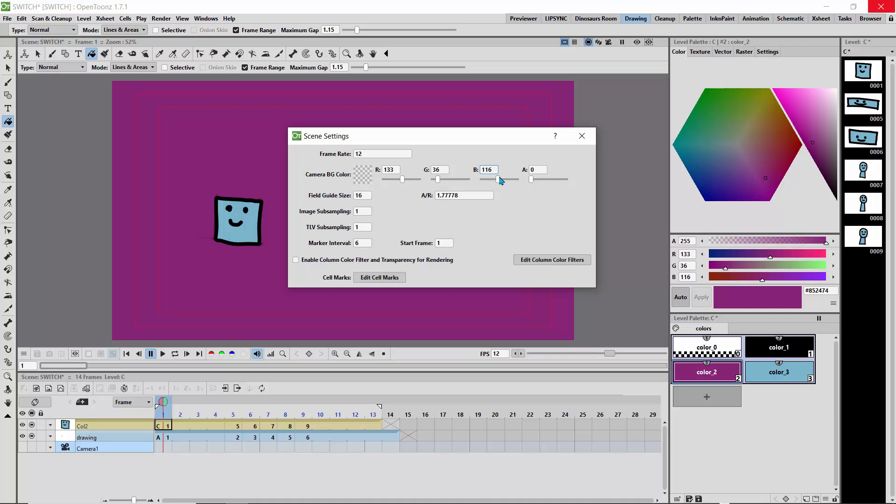
pyautogui.click(581, 136)
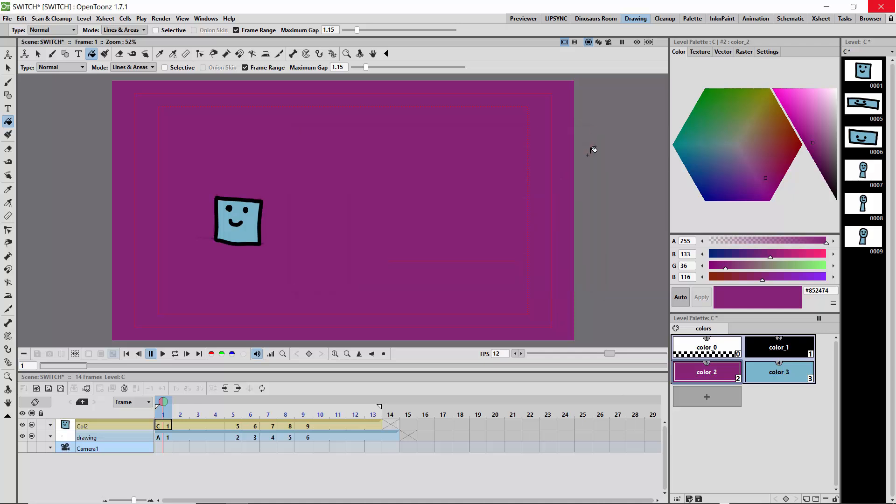
# Play the coloured animation in a loop to check it, and save the scene.
pyautogui.click(178, 355)
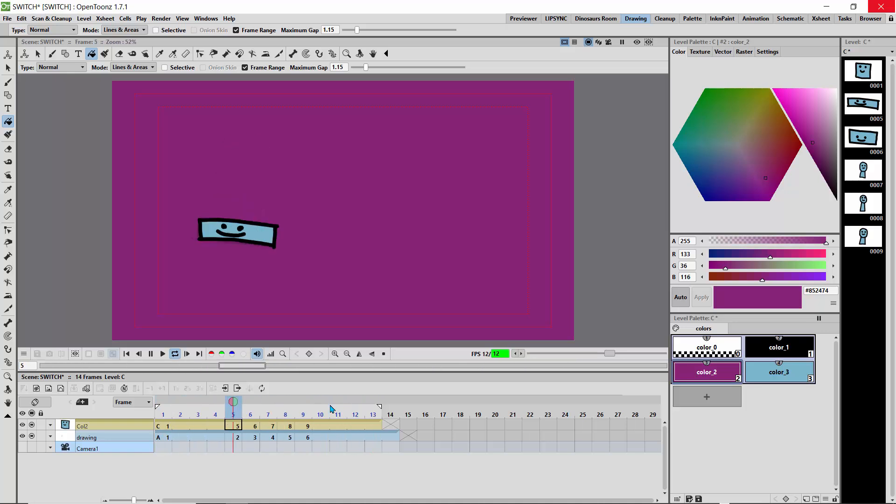
pyautogui.hotkey('ctrl', 's')
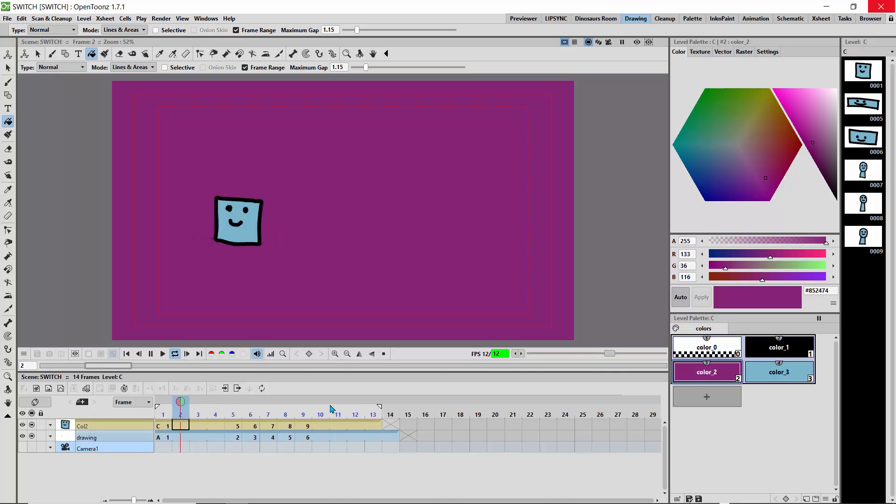